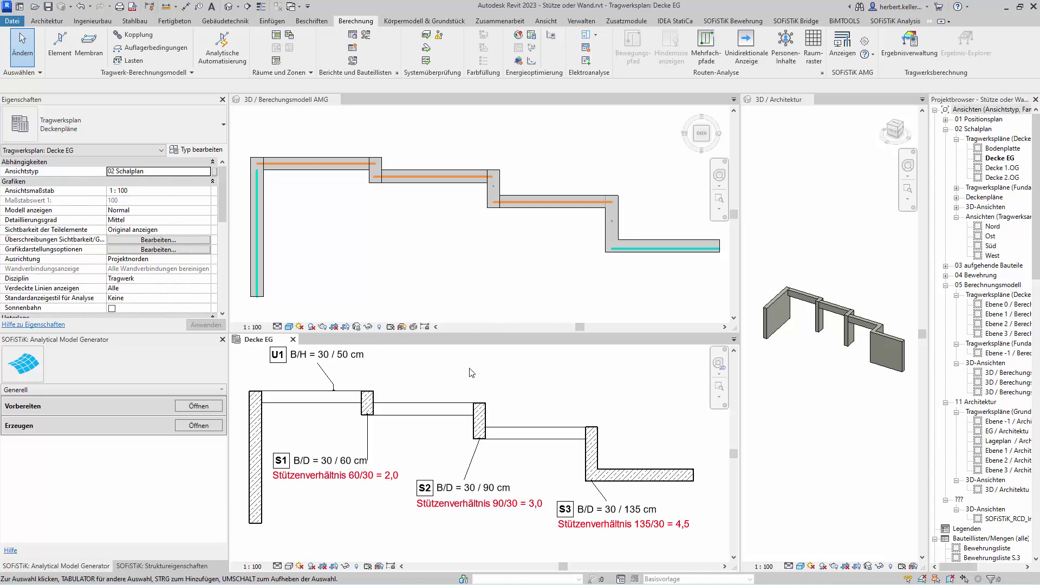
- Select columns S1–S3, the three beams and the two end walls in turn to inspect them
click(373, 402)
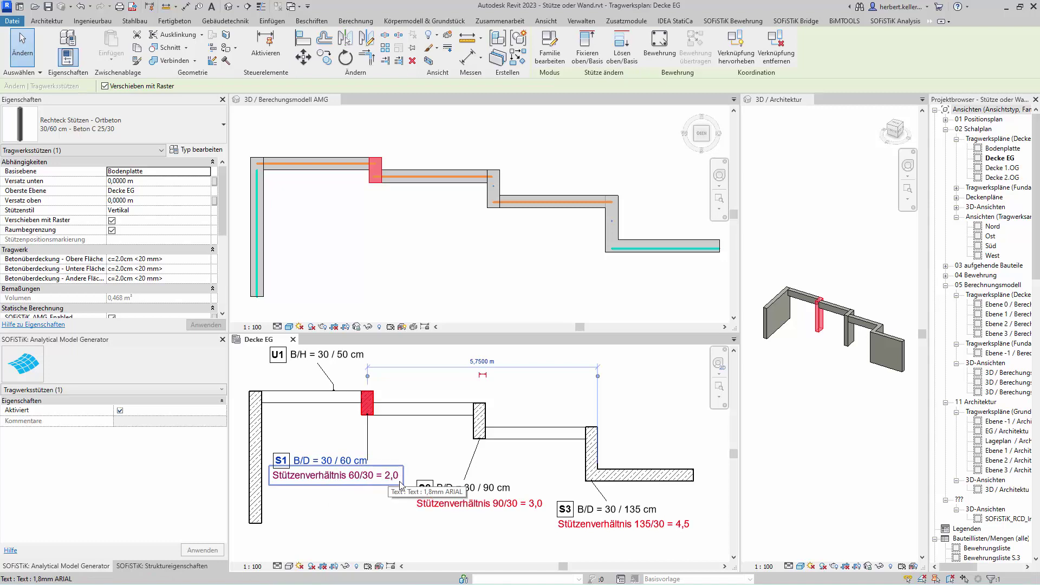
click(484, 425)
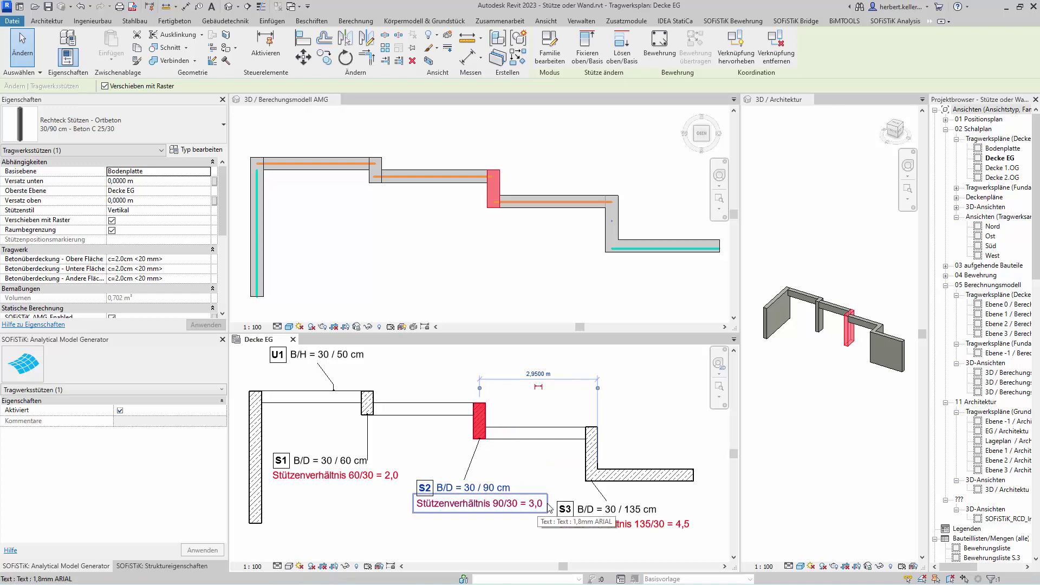
click(596, 445)
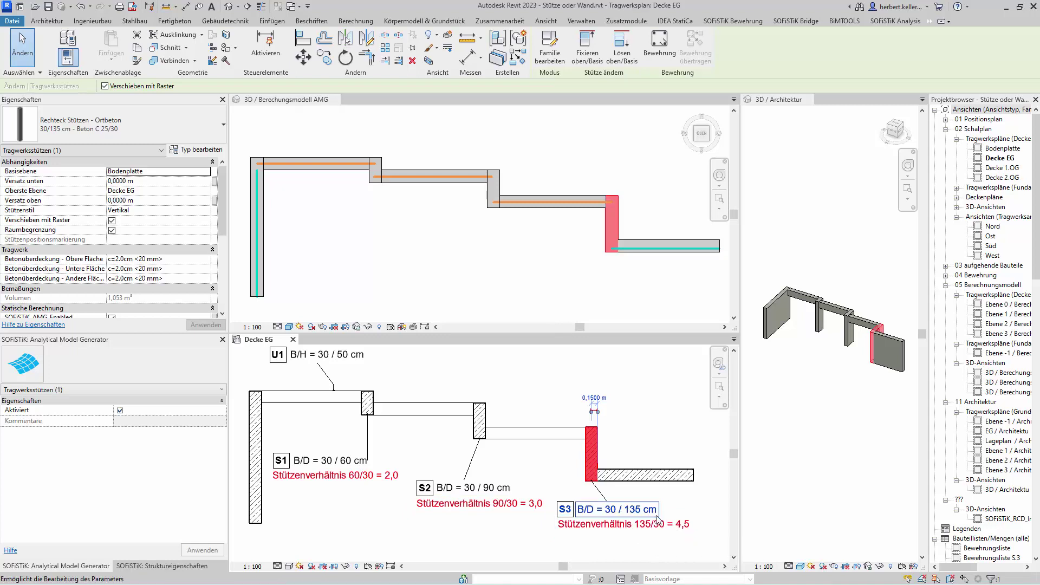
click(328, 403)
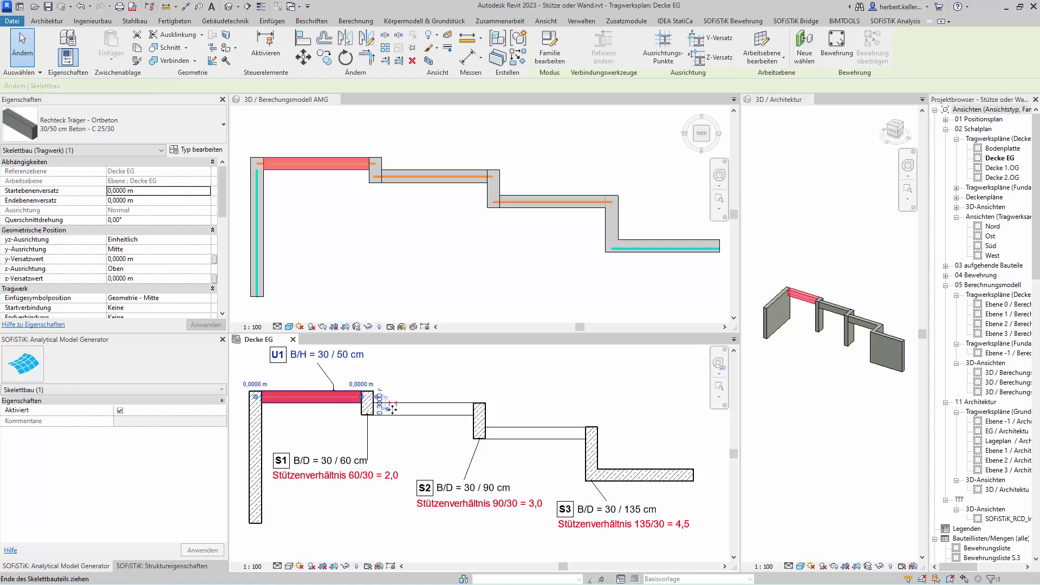
click(447, 410)
click(552, 445)
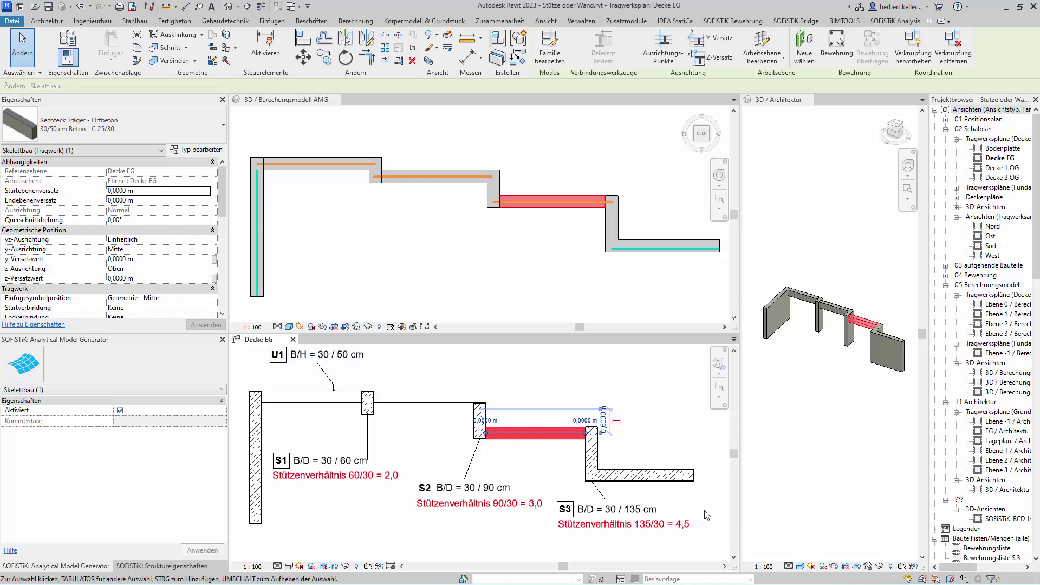
click(650, 476)
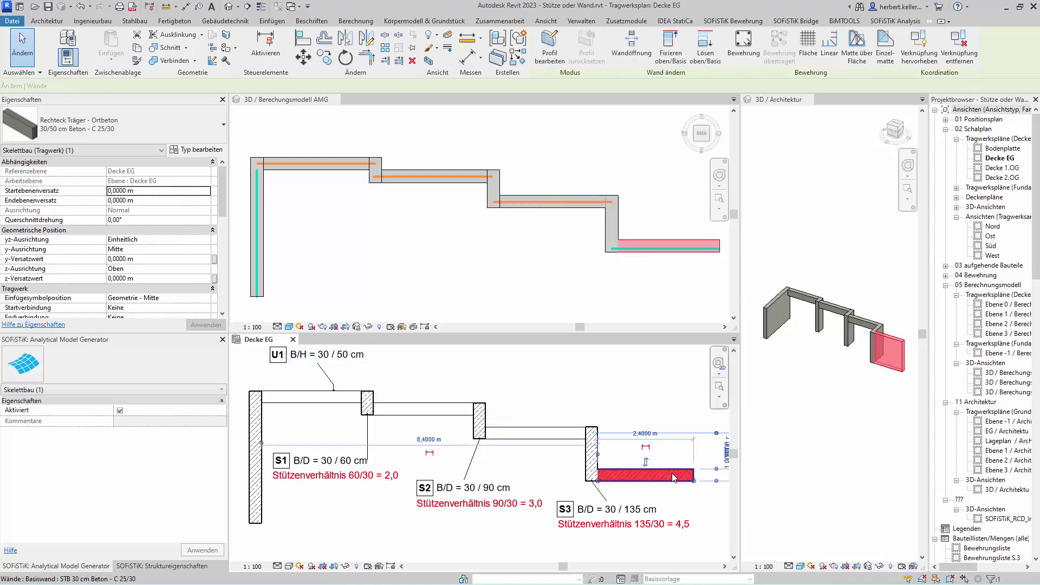
click(262, 468)
click(509, 387)
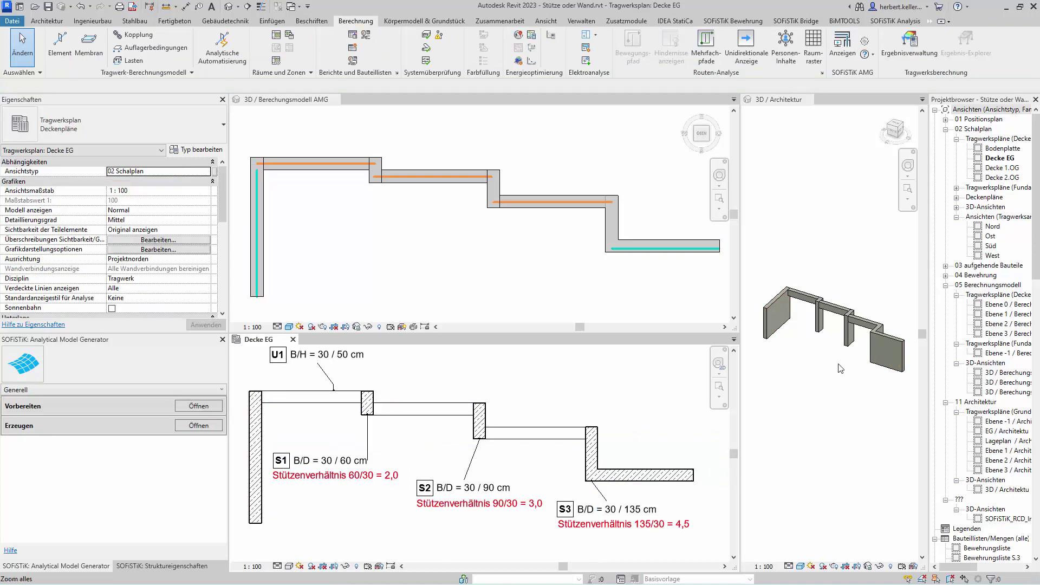
- Orbit the 3D / Architektur view, then zoom and orbit the Berechnungsmodell AMG view into perspective
click(840, 384)
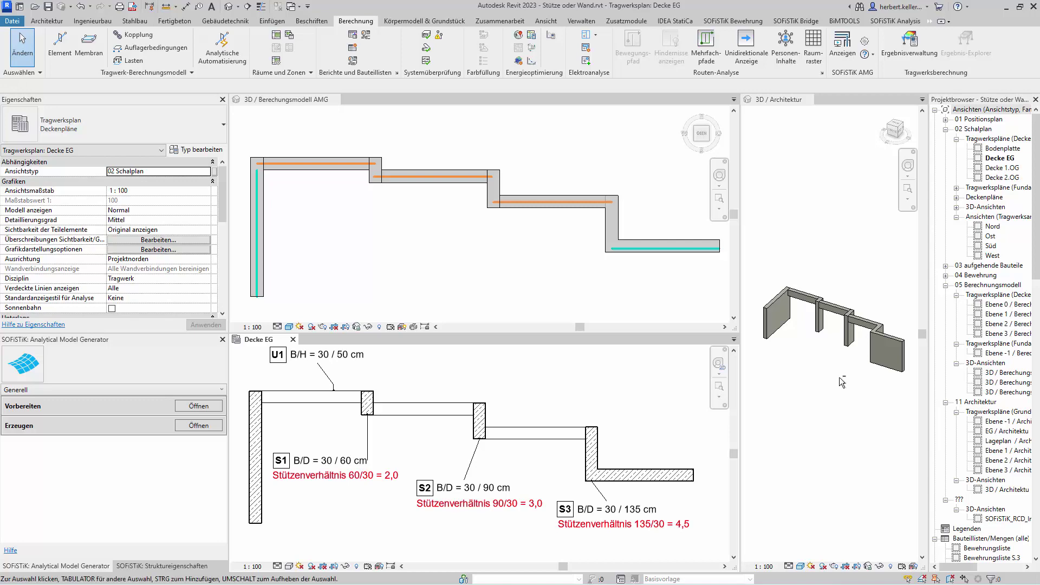
shift+middle_drag(840, 385, 832, 381)
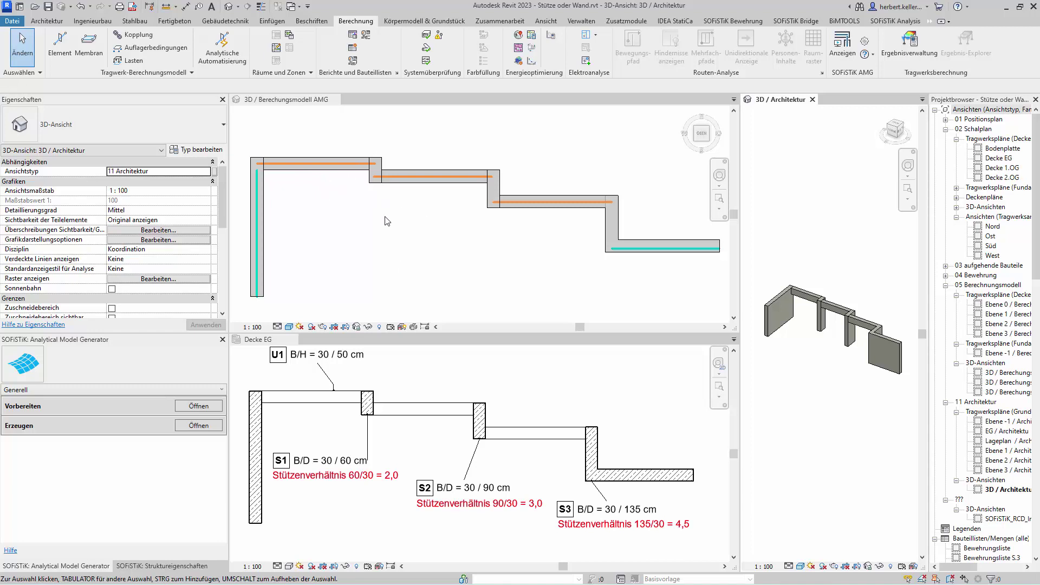
scroll(491, 234, up, 1)
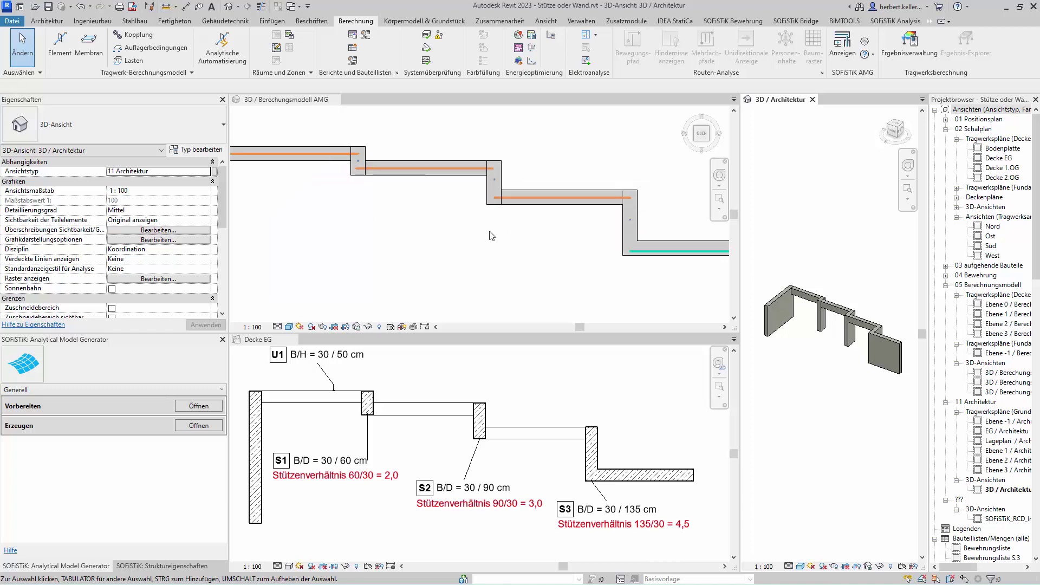
scroll(492, 235, down, 1)
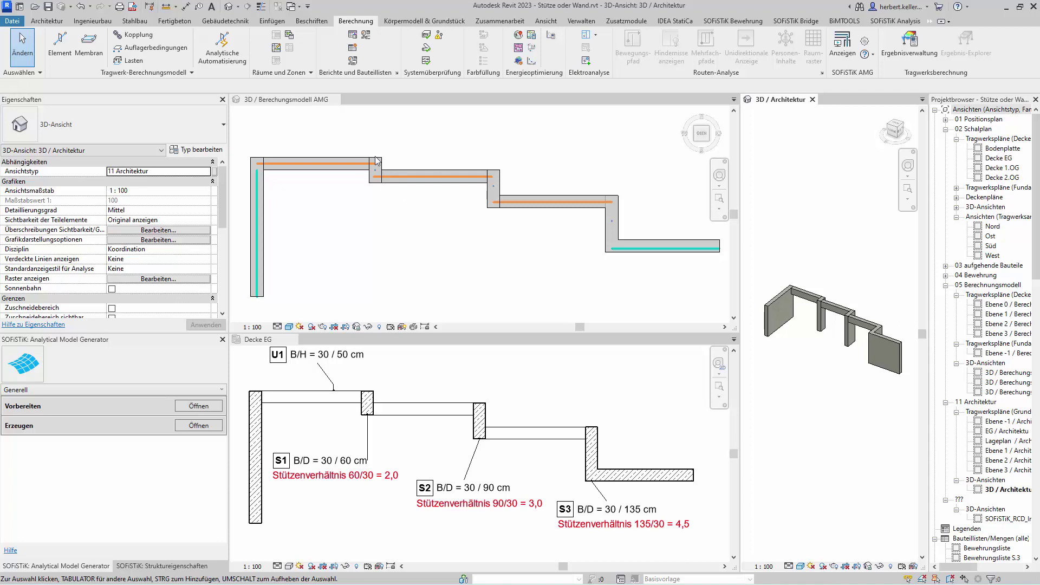
scroll(370, 159, up, 1)
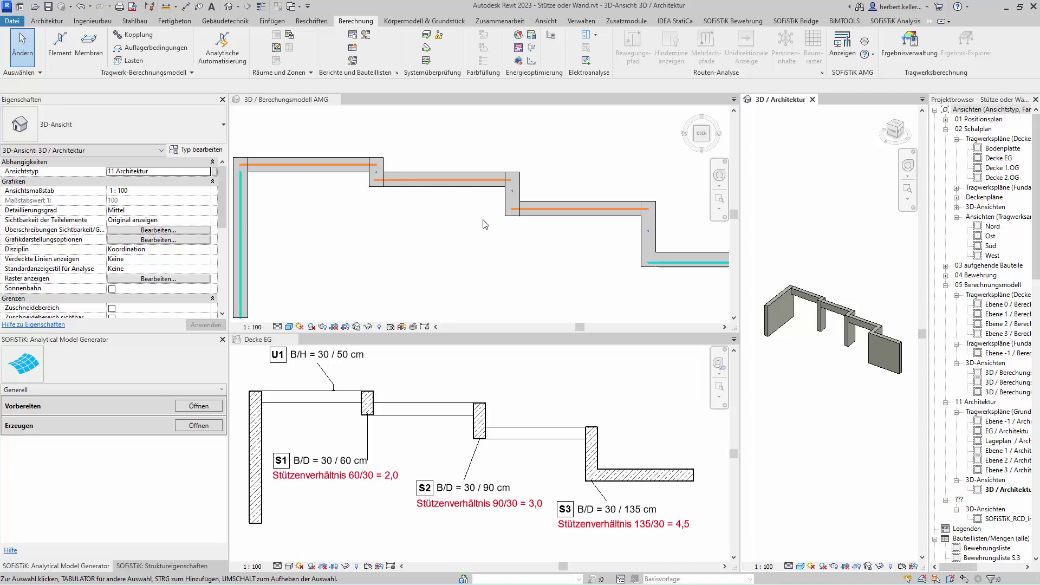
shift+middle_drag(459, 252, 484, 191)
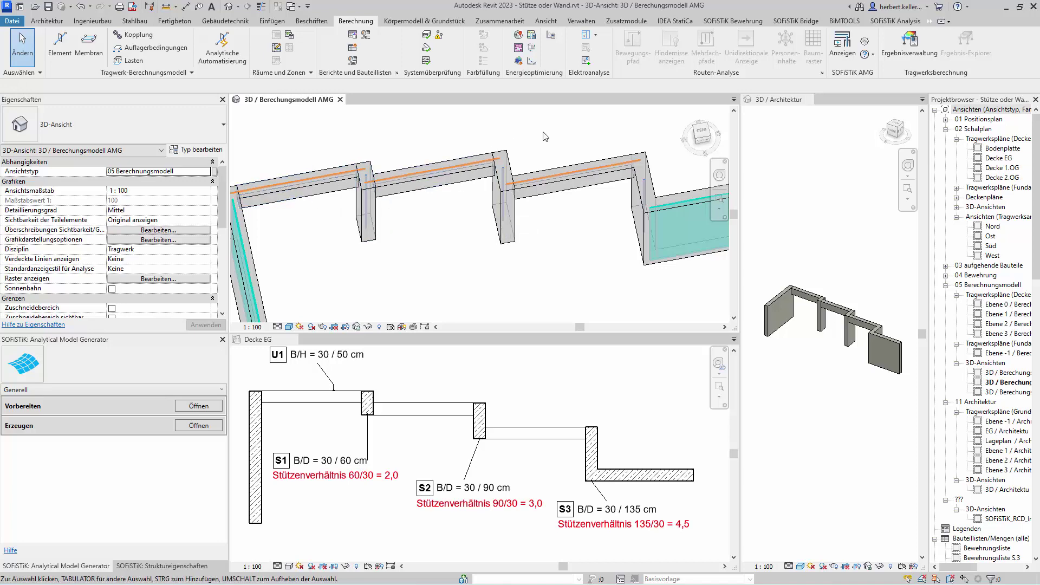
- View the analytical model from above, reposition it, and window-select all 16 frame elements
click(700, 132)
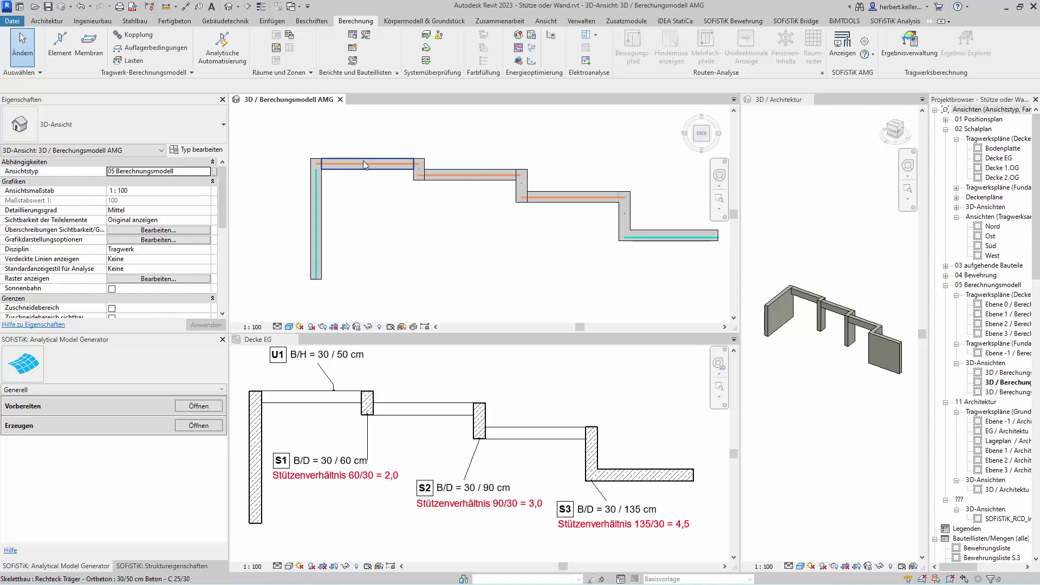
scroll(368, 175, up, 1)
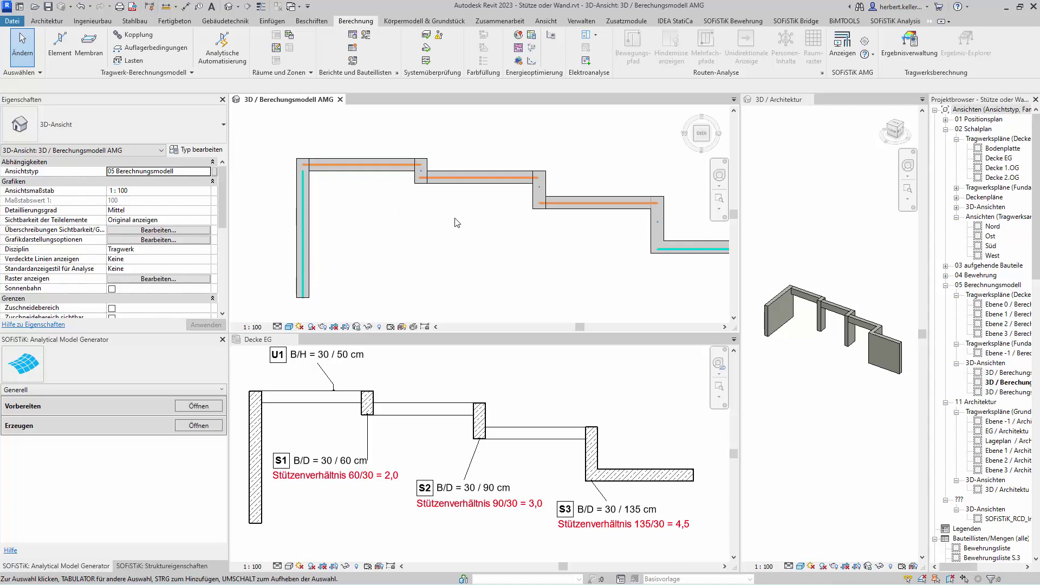
middle_drag(535, 228, 510, 230)
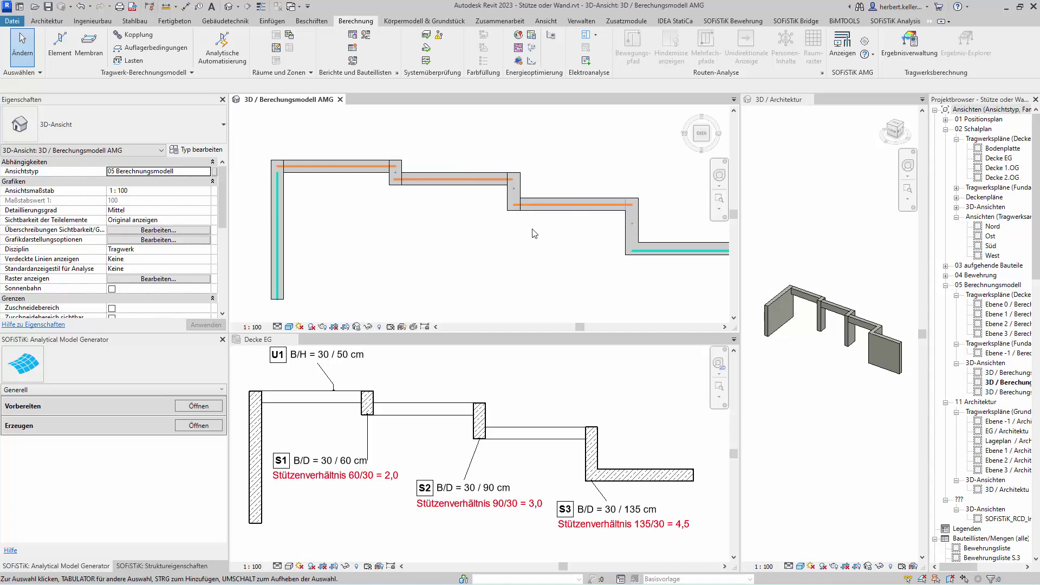
shift+middle_drag(496, 242, 489, 234)
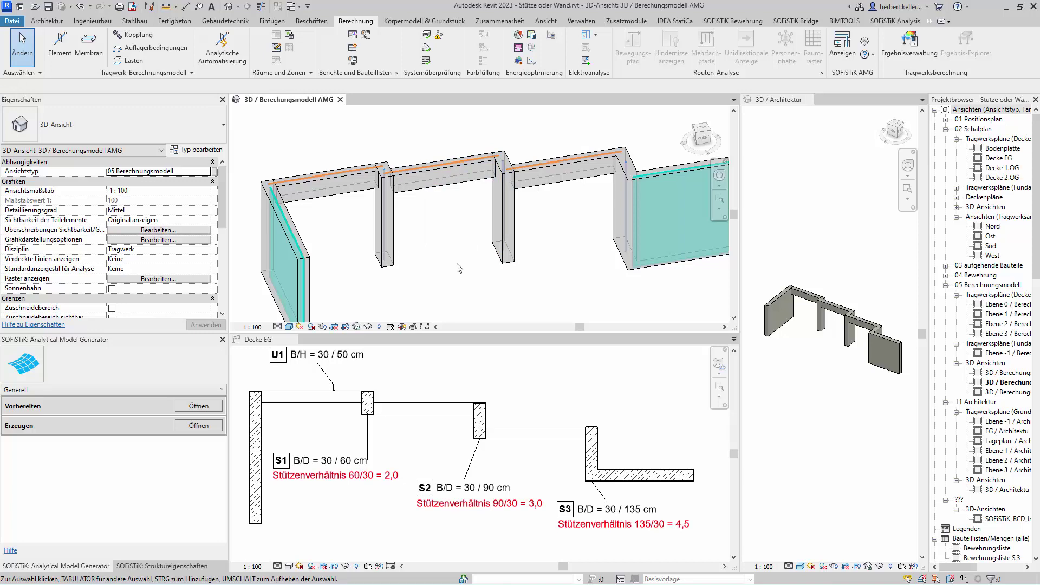
scroll(456, 268, down, 1)
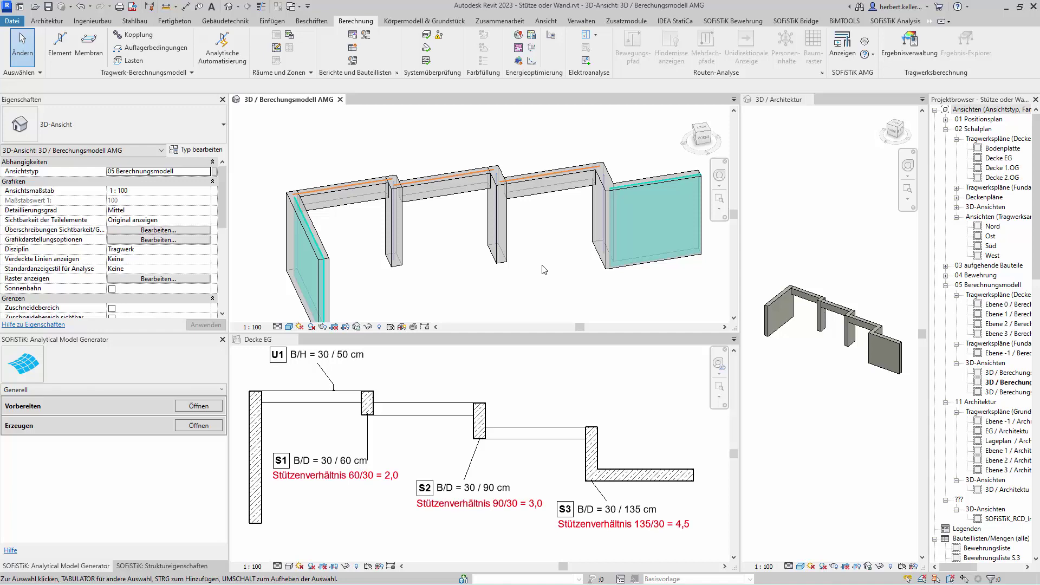
scroll(539, 253, down, 1)
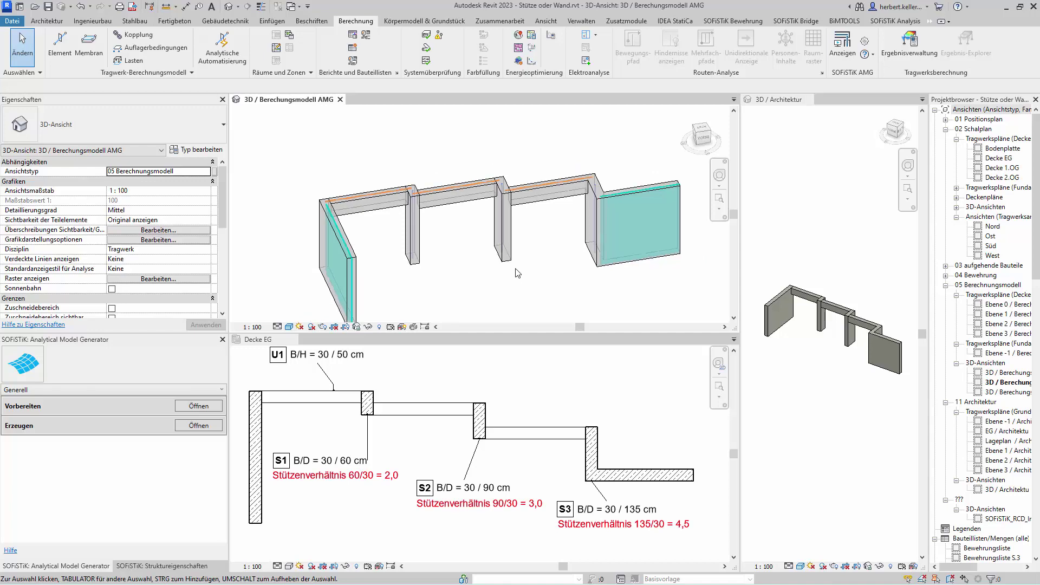
middle_drag(502, 276, 474, 251)
mouse_move(254, 128)
mouse_down()
mouse_move(622, 316)
mouse_move(672, 322)
mouse_up()
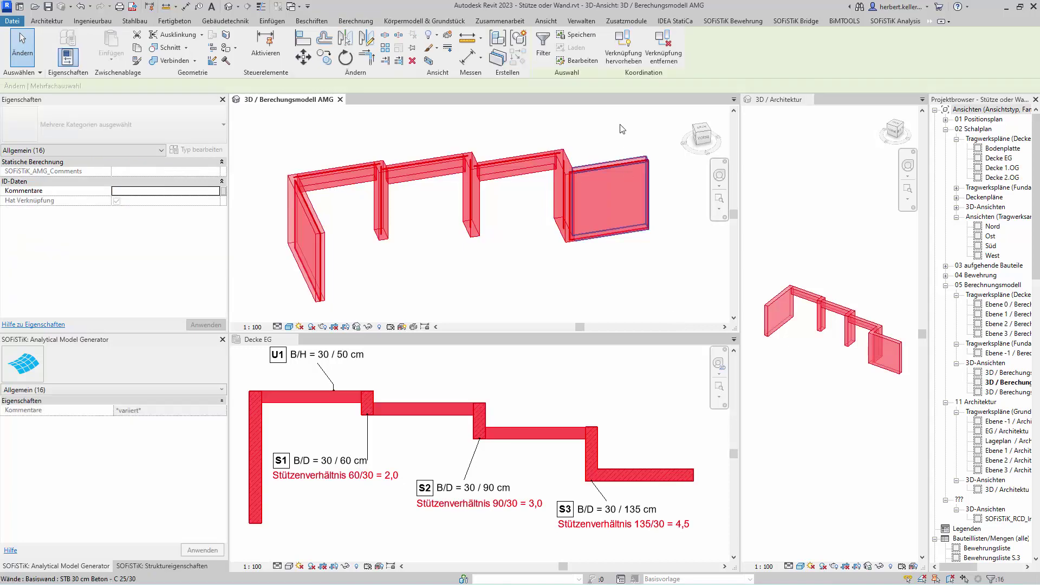
- Filter the selection to Analytische Membranen and Analytisches Element only, then delete them
click(551, 49)
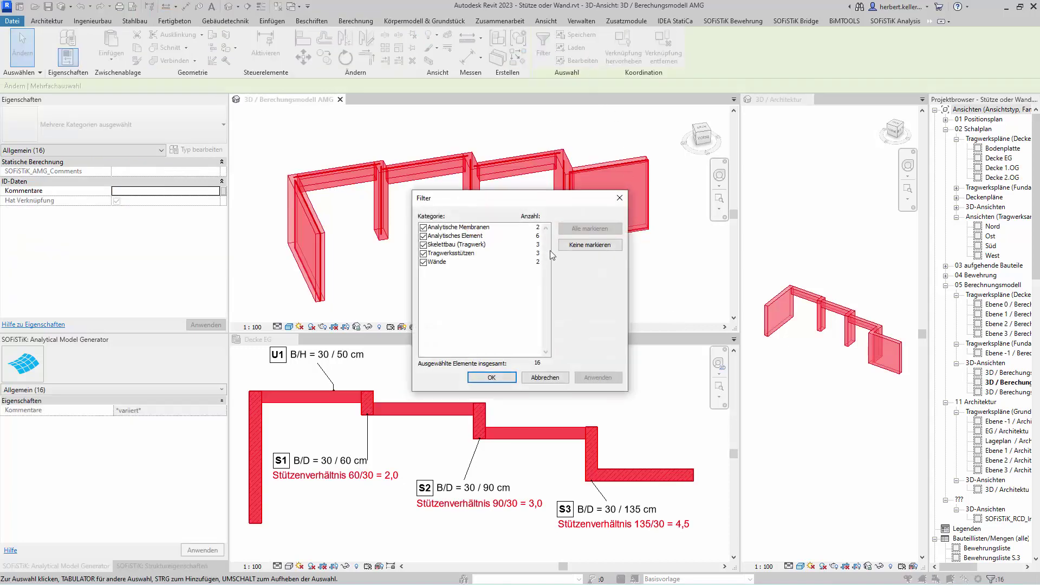
click(581, 244)
click(423, 227)
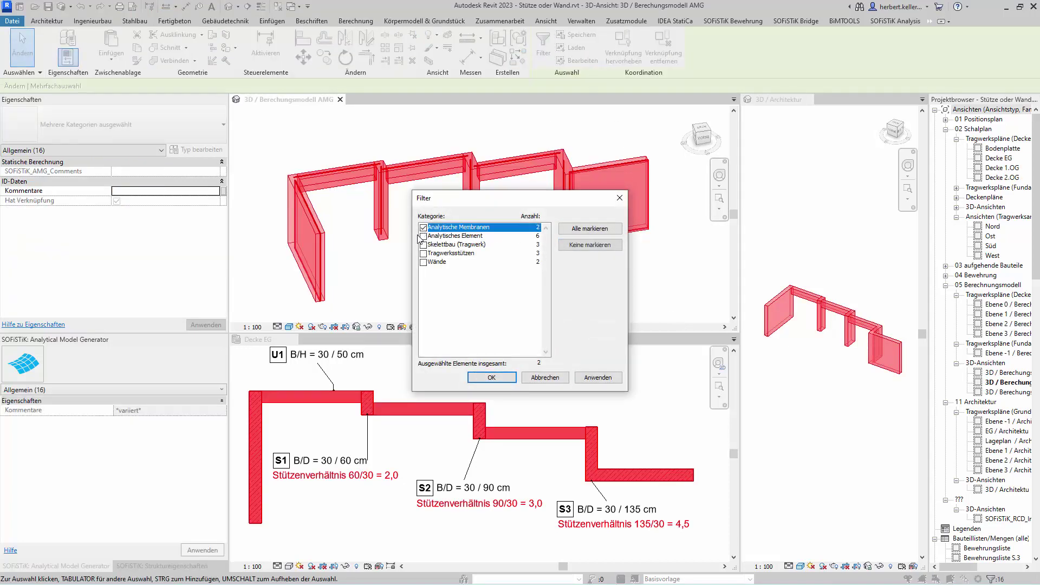
click(492, 378)
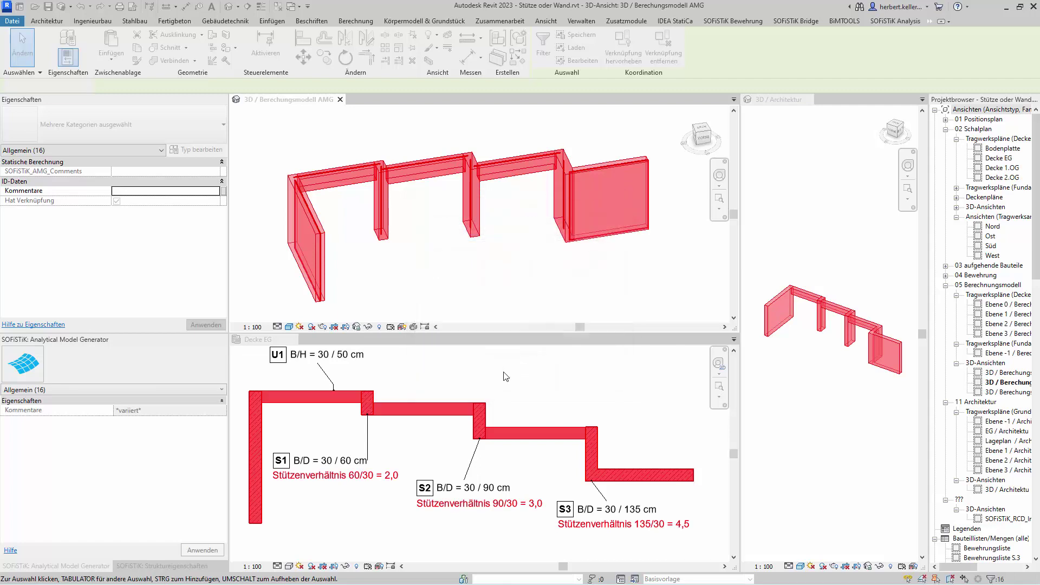
click(543, 297)
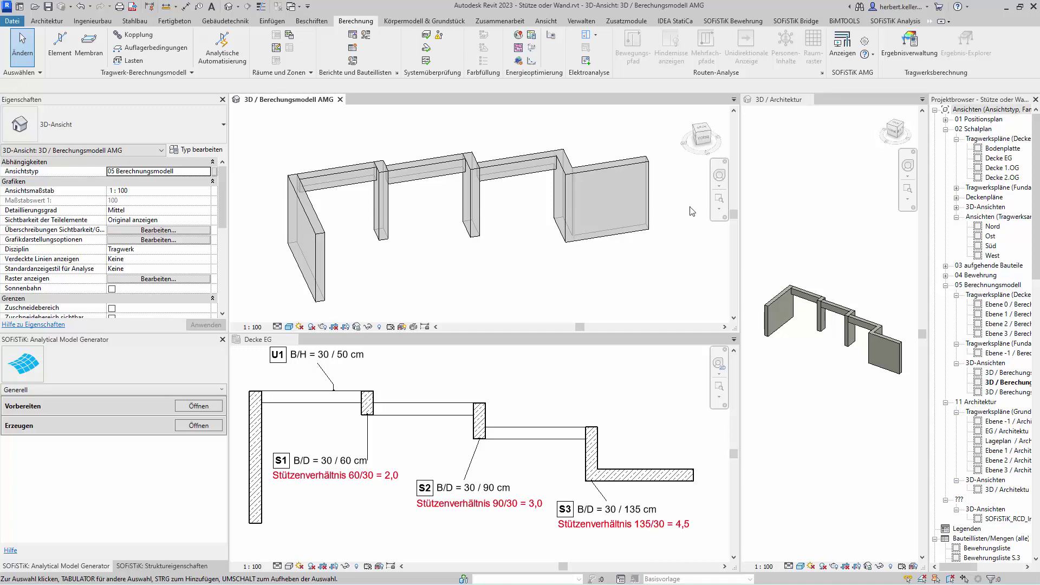
- Edit the Standard SOFiSTiK AMG configuration at its Geometrie Analytischer Elemente tab
click(866, 42)
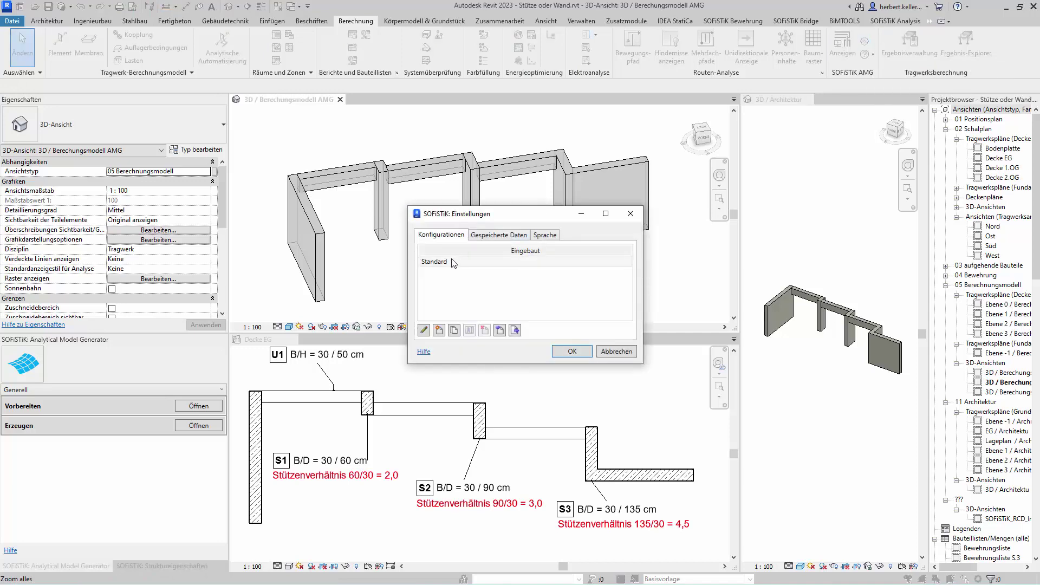
click(453, 262)
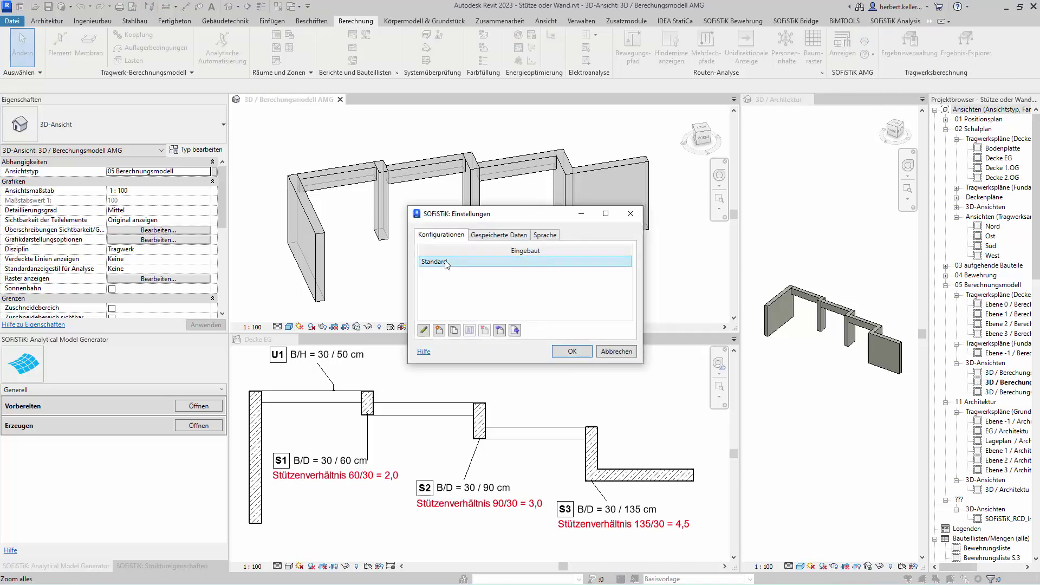
click(424, 330)
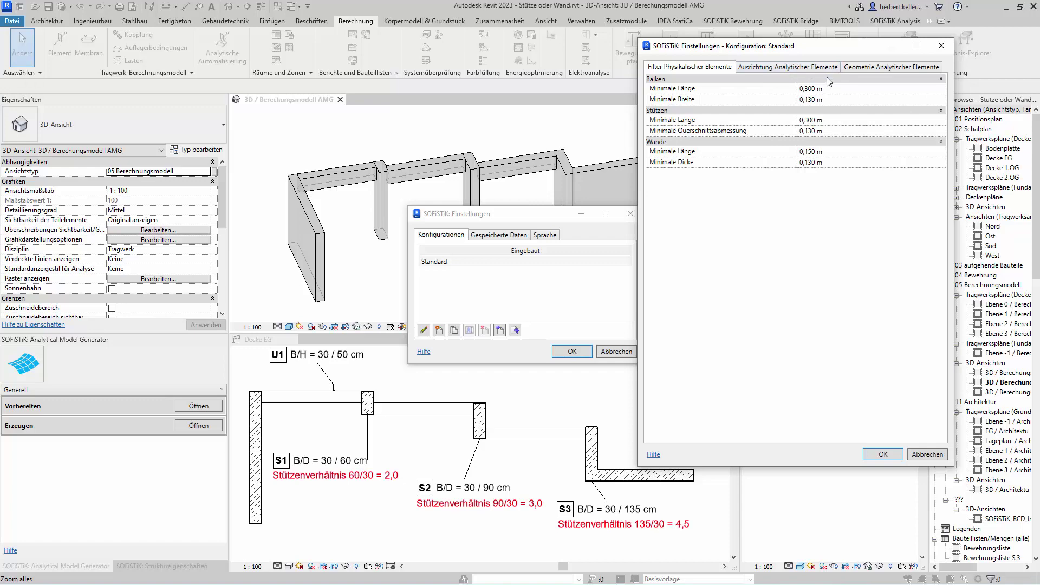
click(893, 71)
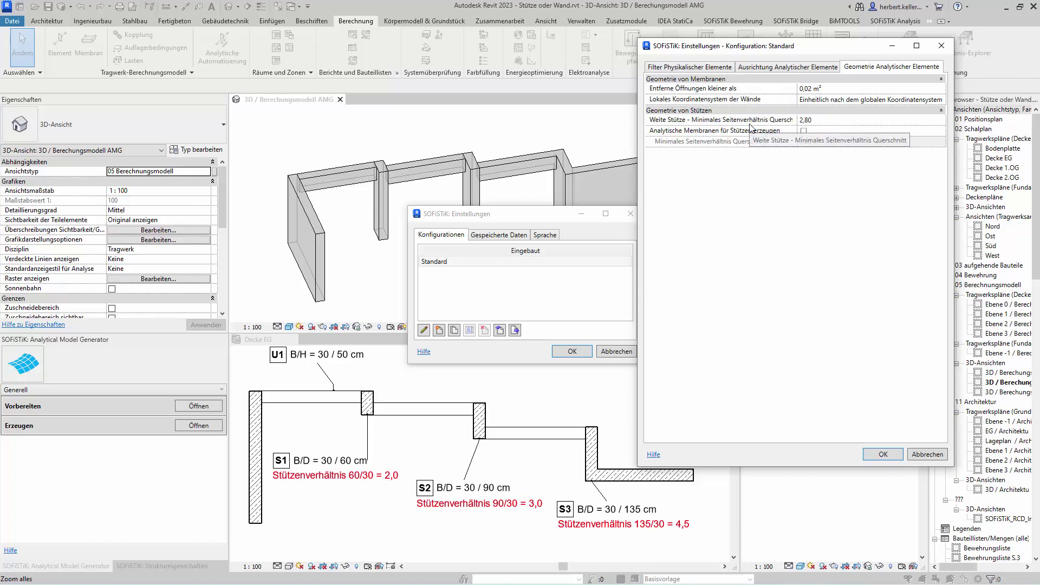
click(818, 121)
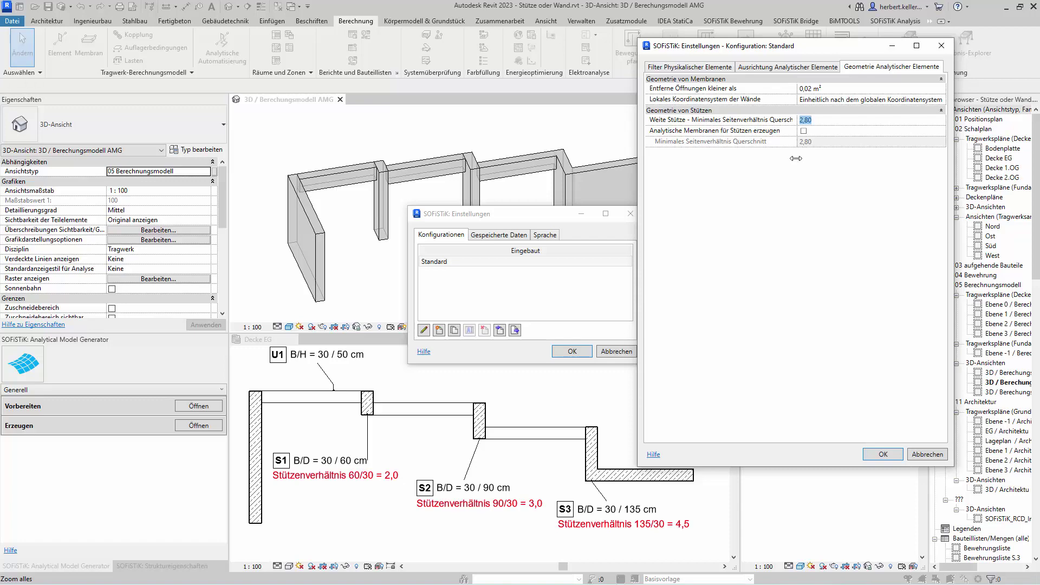
- Turn on analytical membranes for wide columns with a minimum cross-section ratio of 4,00
click(805, 131)
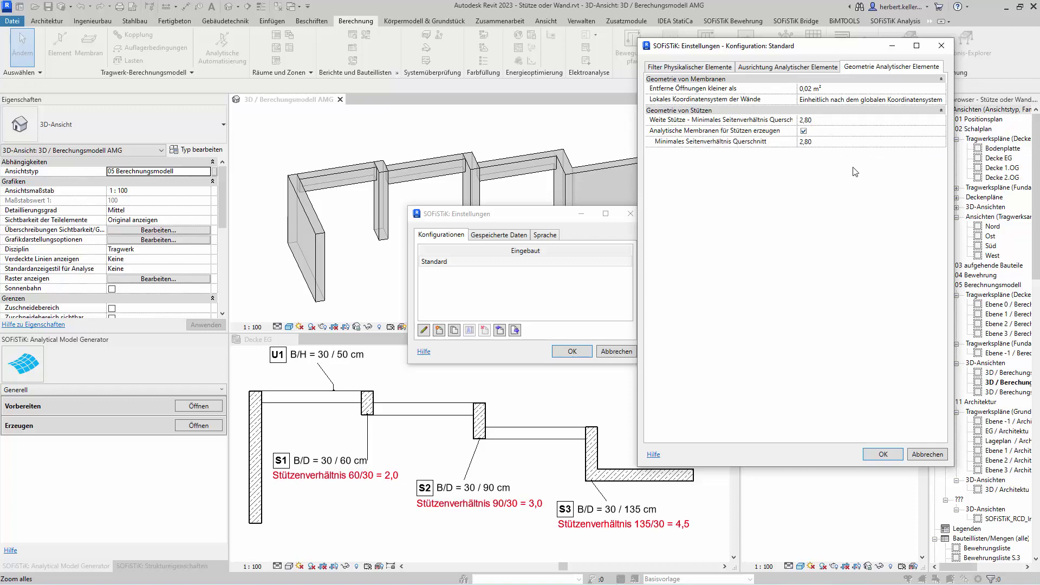
click(767, 139)
text(4,0)
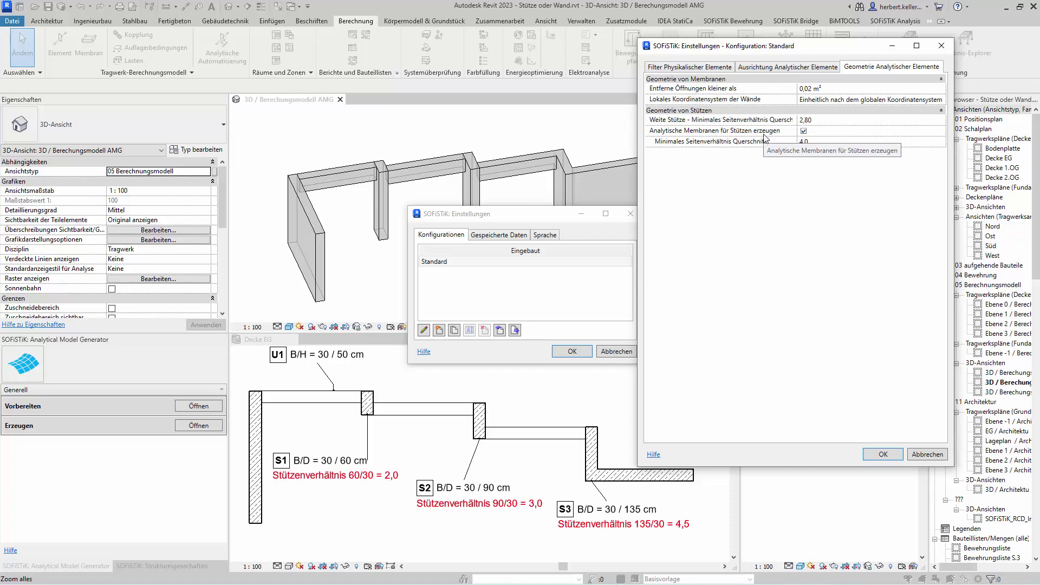
key(Return)
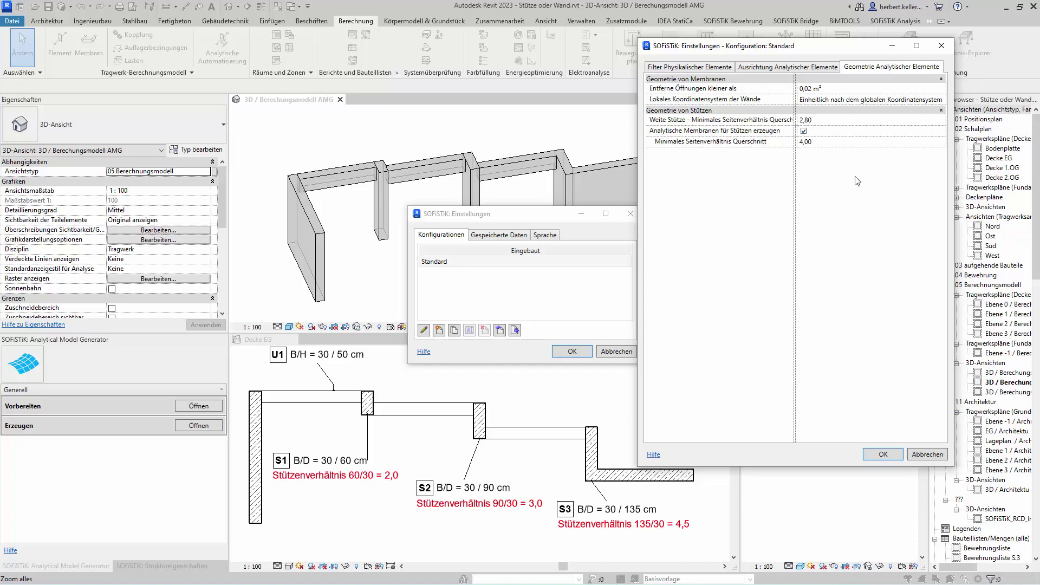
- Save the edited settings as a new template named 'Wide columns' and close SOFiSTiK Einstellungen
click(884, 455)
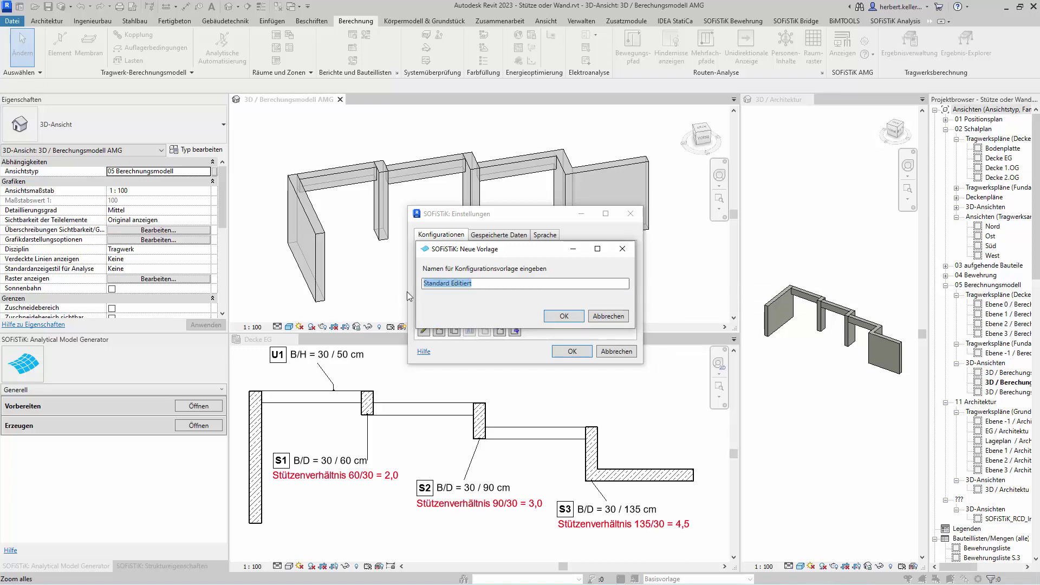
text(Wide)
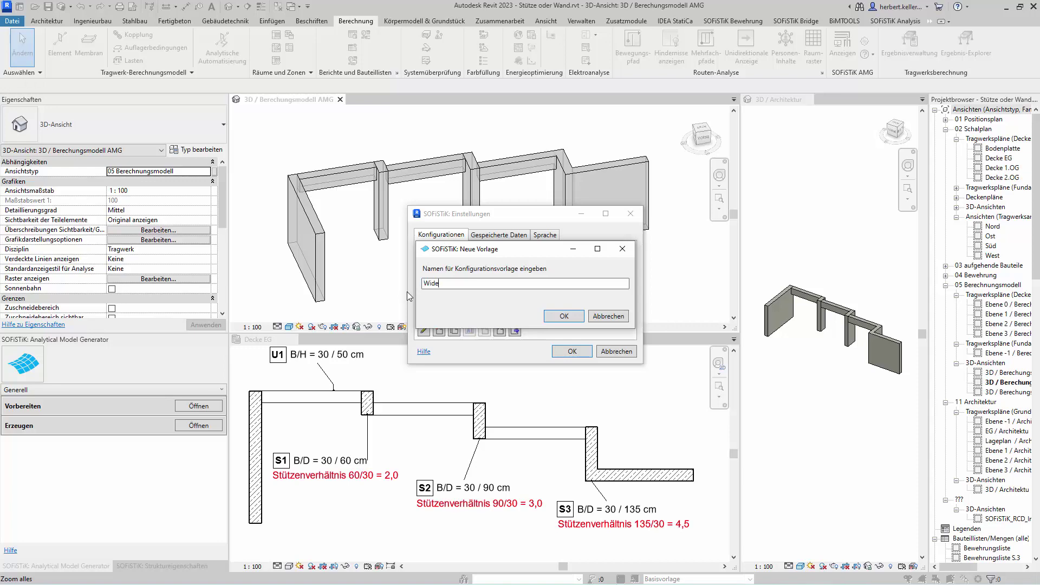
text( columns)
click(565, 317)
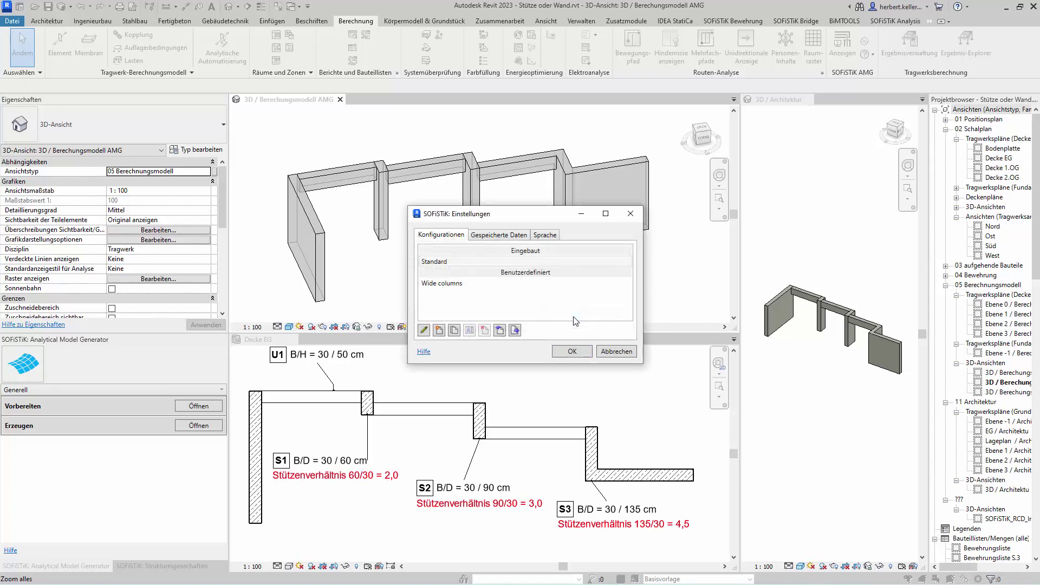
click(568, 350)
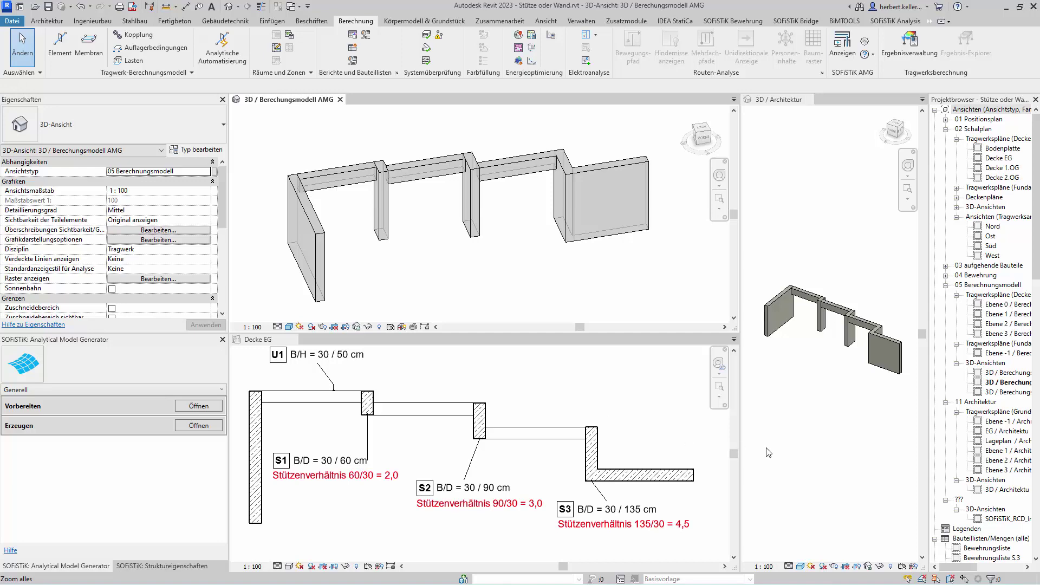
- Run the AMG Vorbereiten step on the 3D / Architektur view using the Wide columns configuration
click(817, 417)
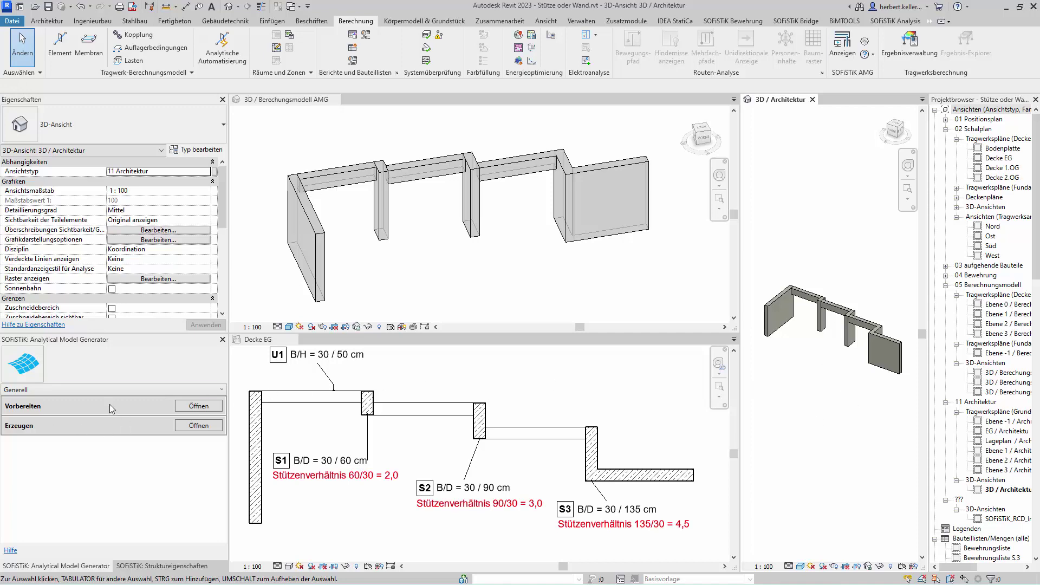
click(195, 407)
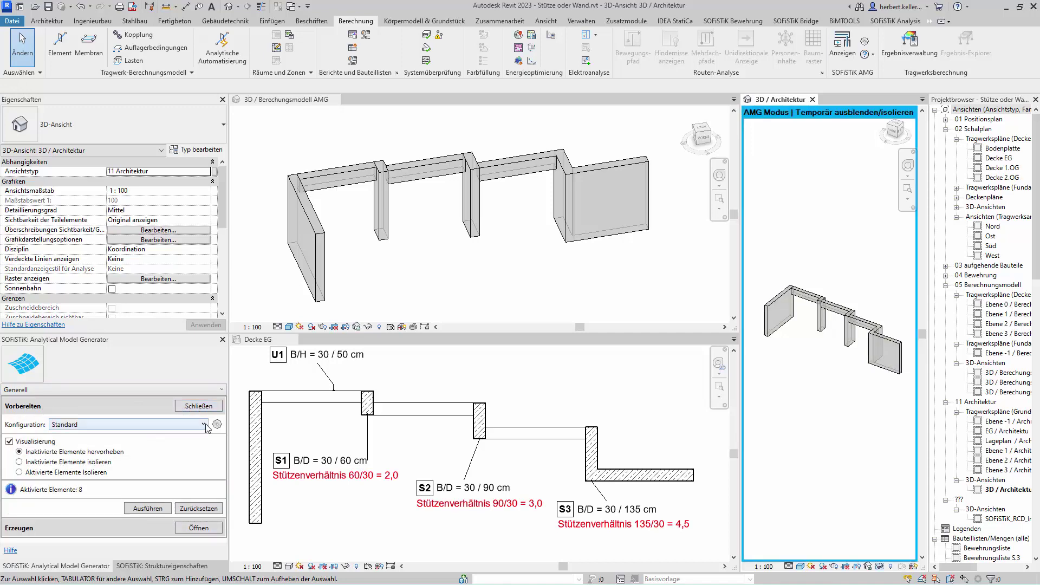
click(206, 425)
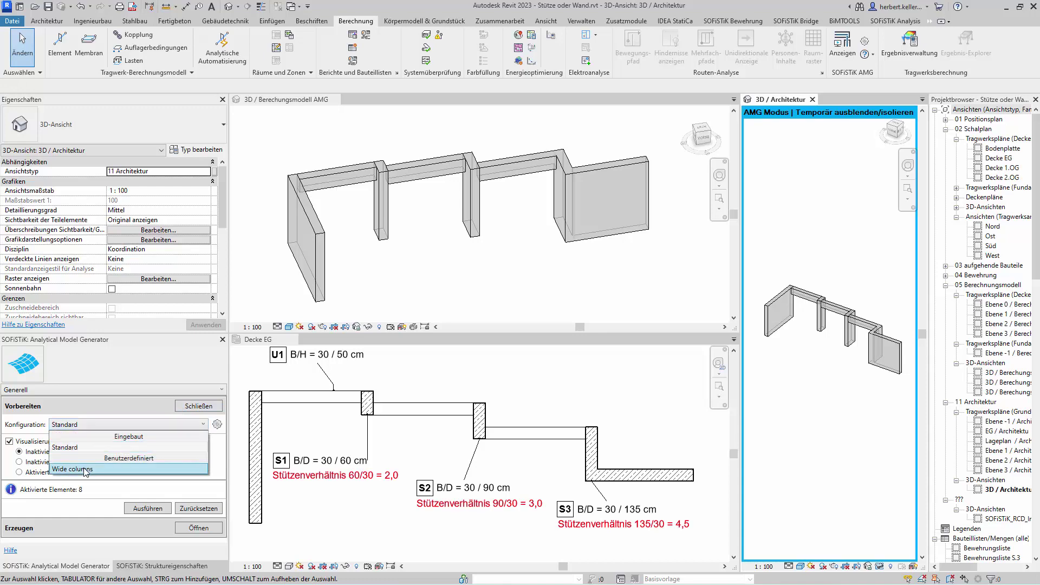
click(86, 471)
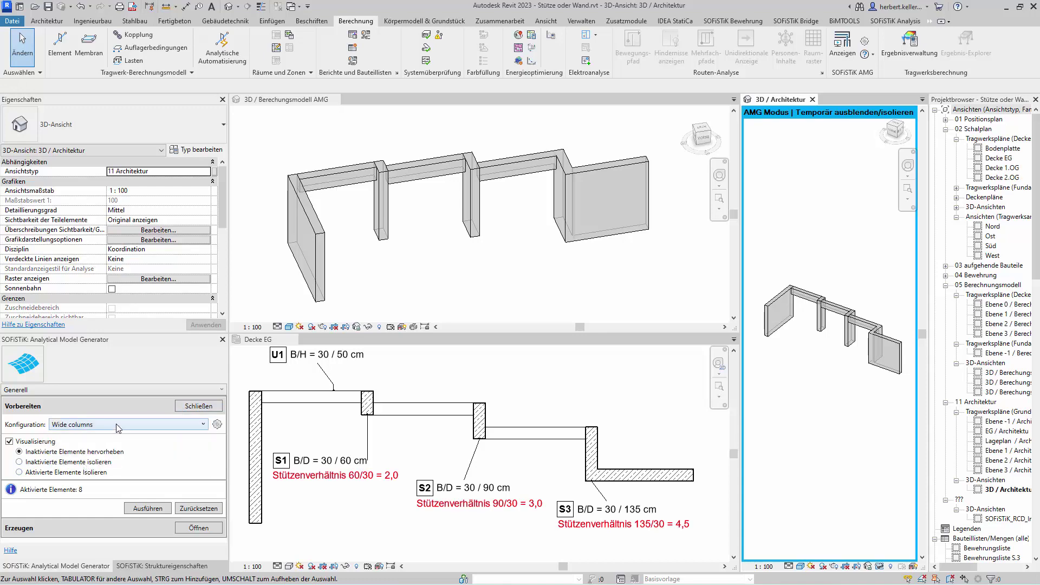
click(147, 508)
click(197, 528)
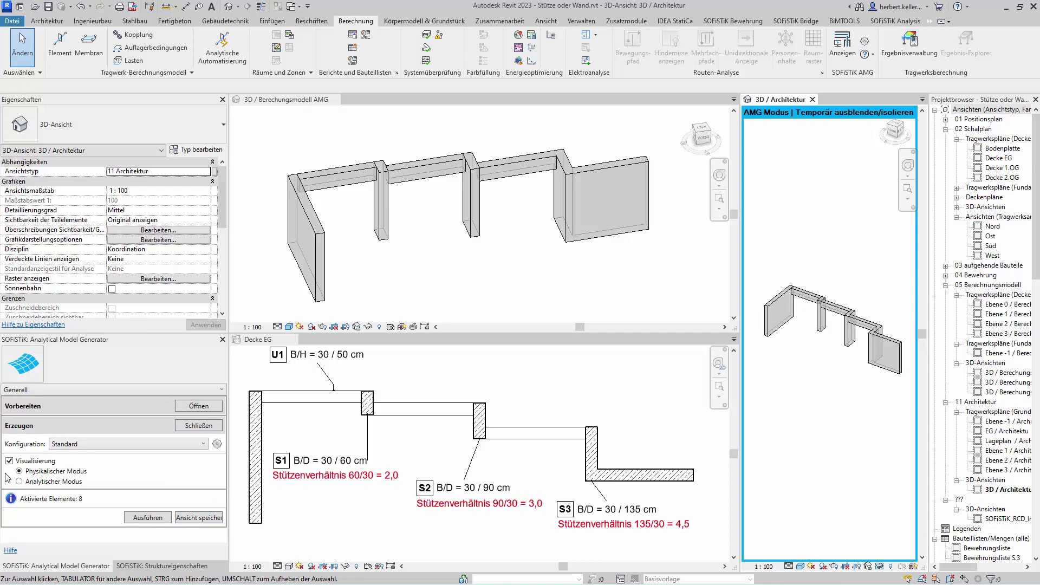
- Generate the analytical model with Wide columns and activate the 3D / Berechnungsmodell AMG view
click(203, 445)
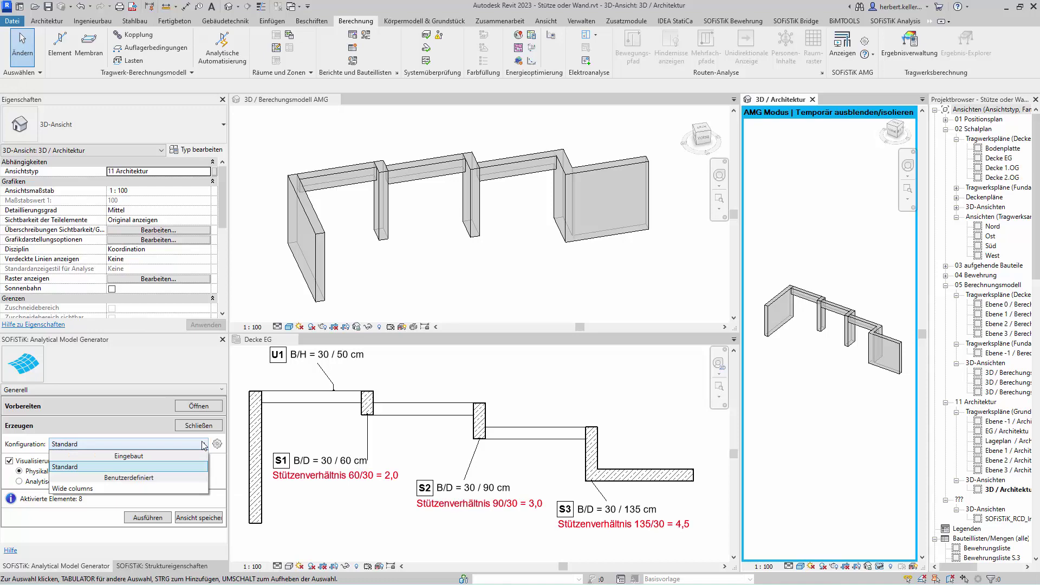
click(74, 493)
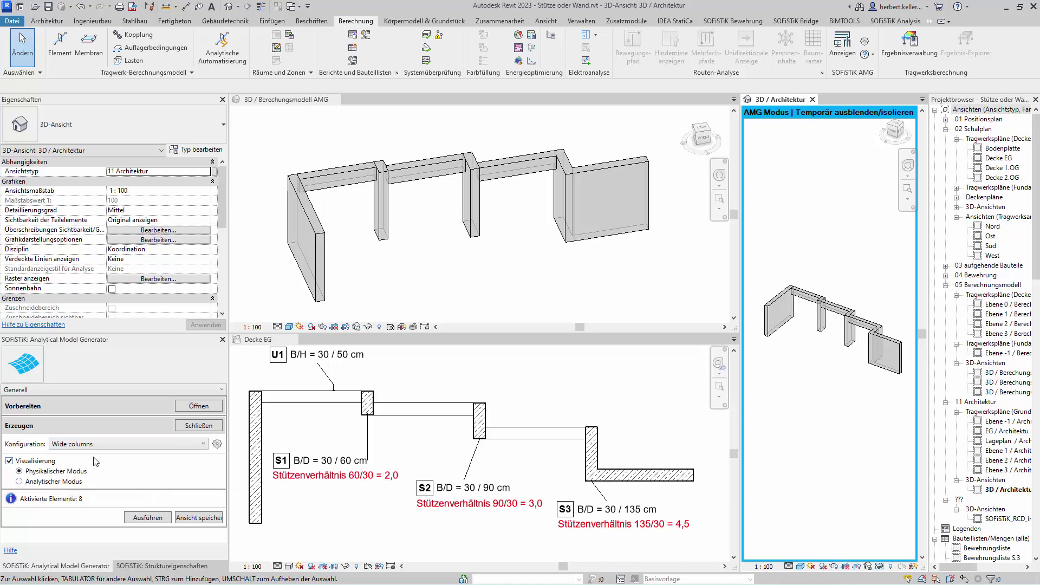
click(150, 520)
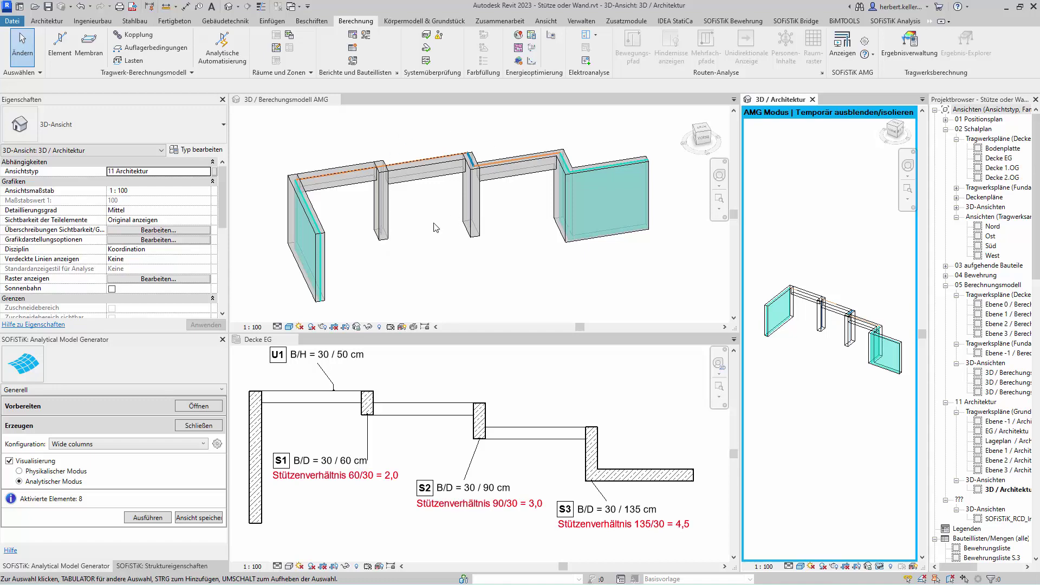
scroll(385, 193, up, 2)
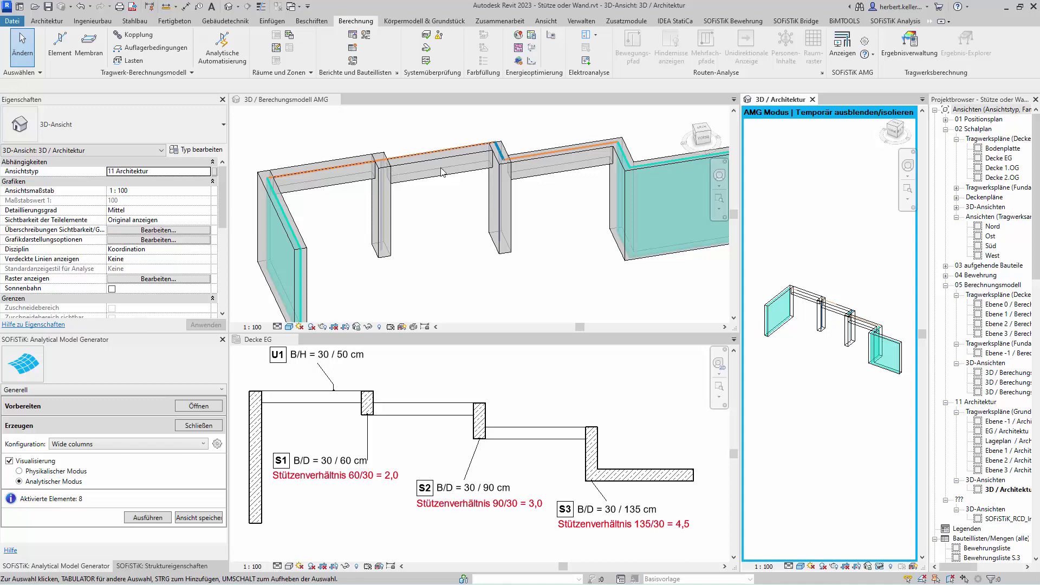
click(504, 159)
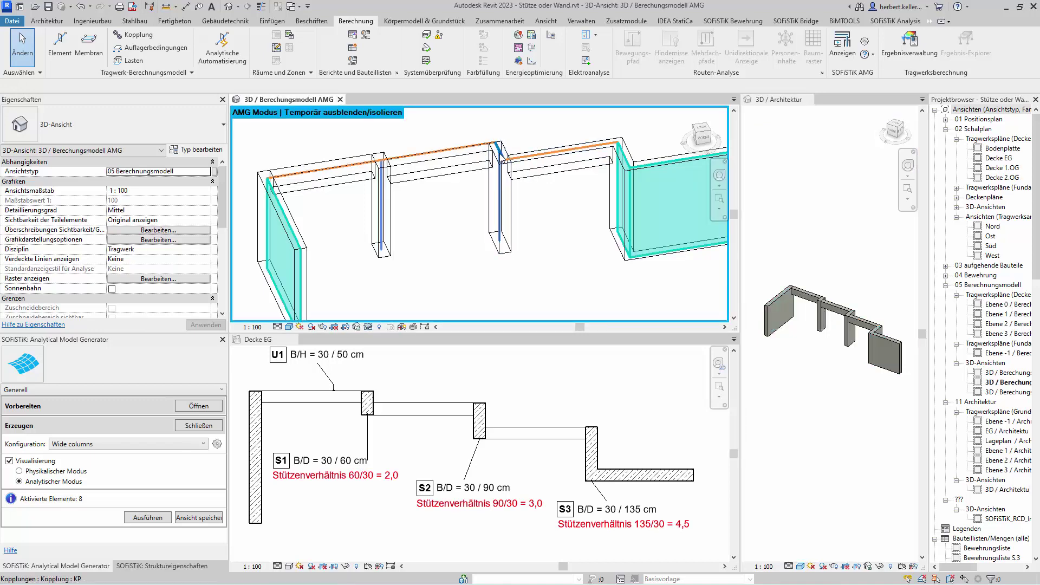
click(502, 157)
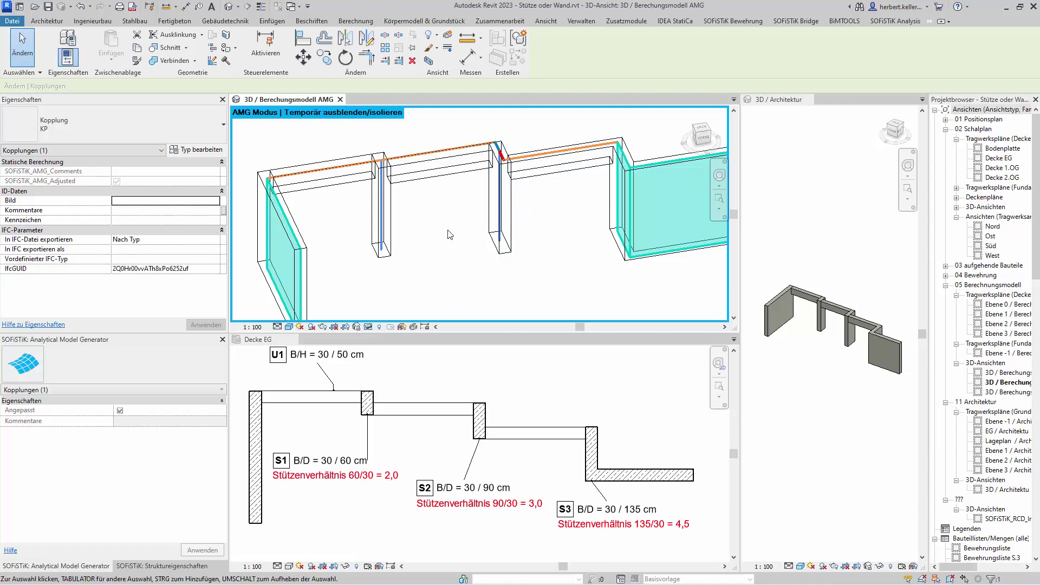
click(199, 150)
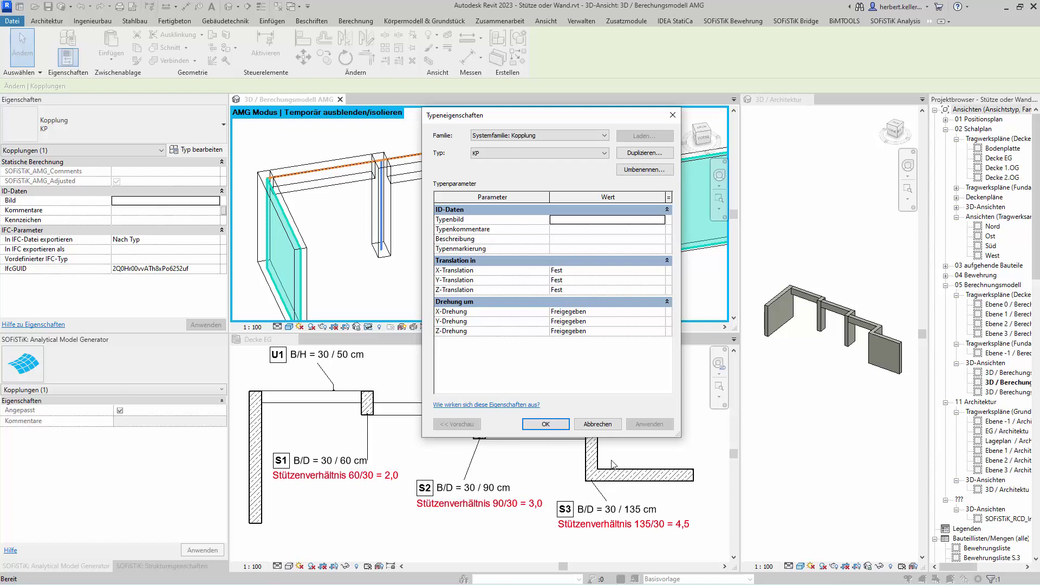
click(597, 425)
click(467, 293)
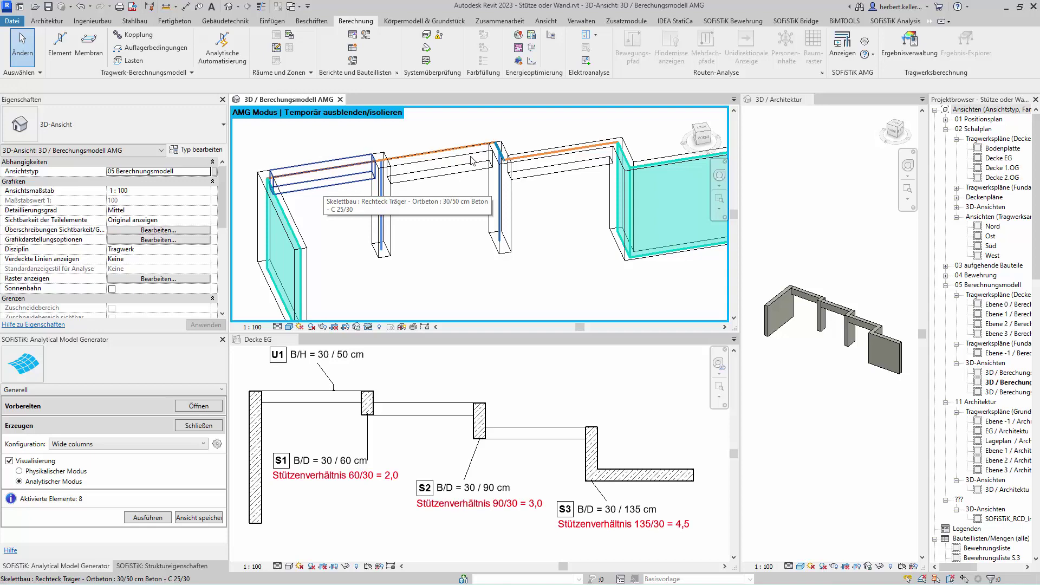
- Open the Wide columns configuration for editing at its Ausrichtung Analytischer Elemente tab
click(867, 42)
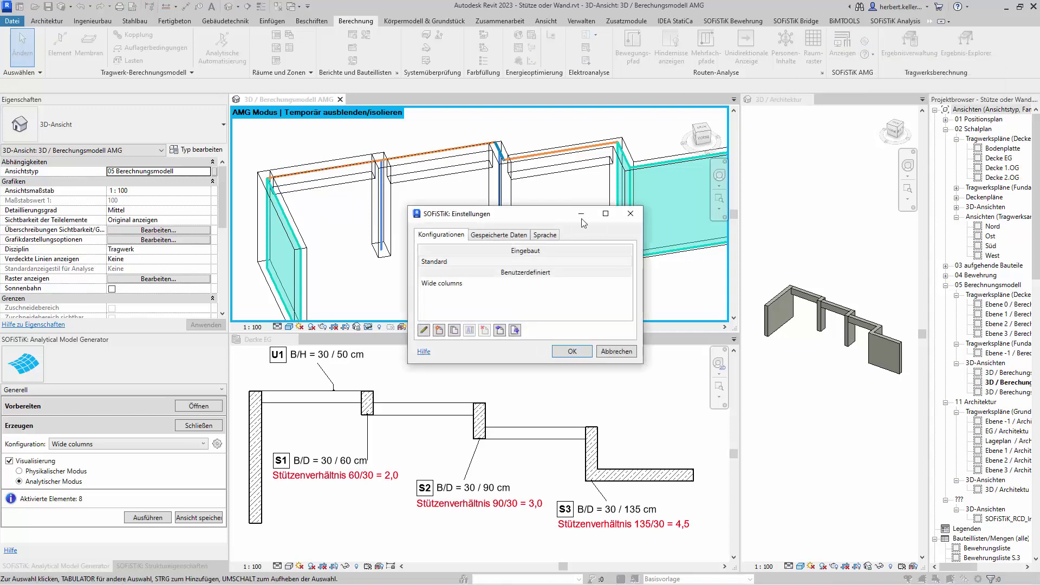
click(477, 283)
click(431, 329)
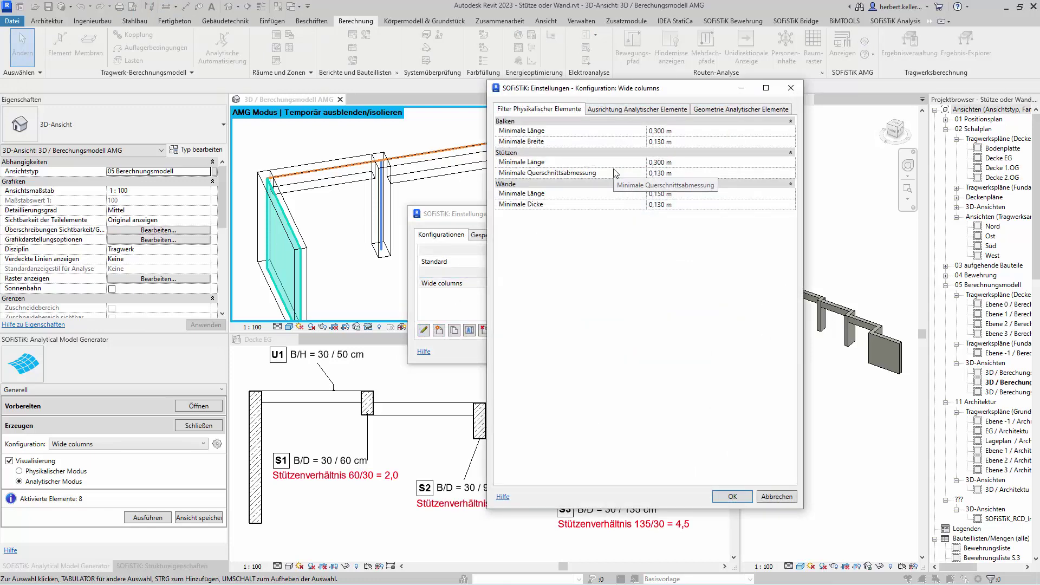
click(608, 109)
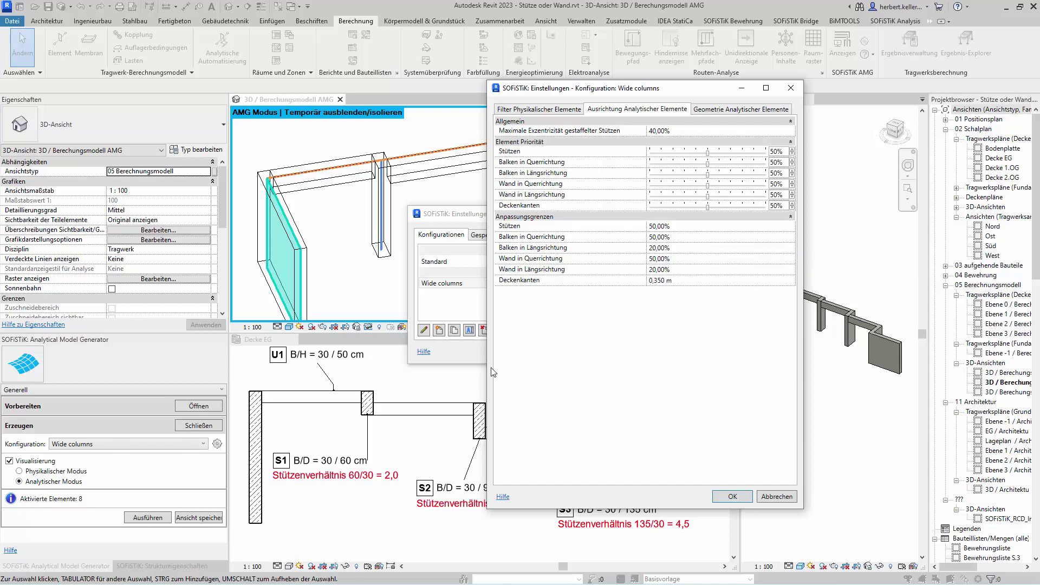
drag(721, 91, 837, 53)
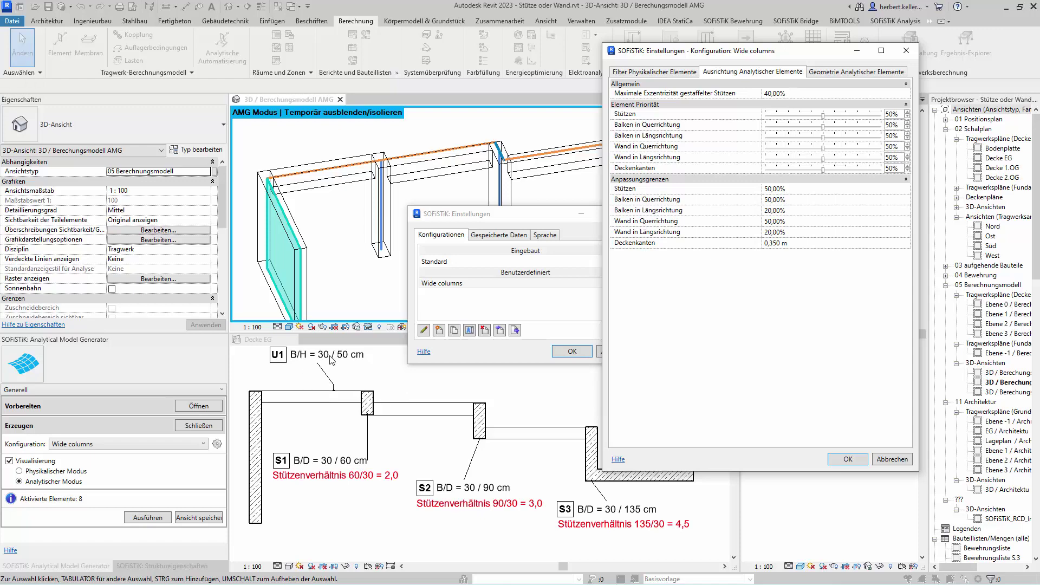
- Set Balken in Querrichtung to 30% and the Weite Stütze minimum ratio to 1,90, then confirm
click(797, 201)
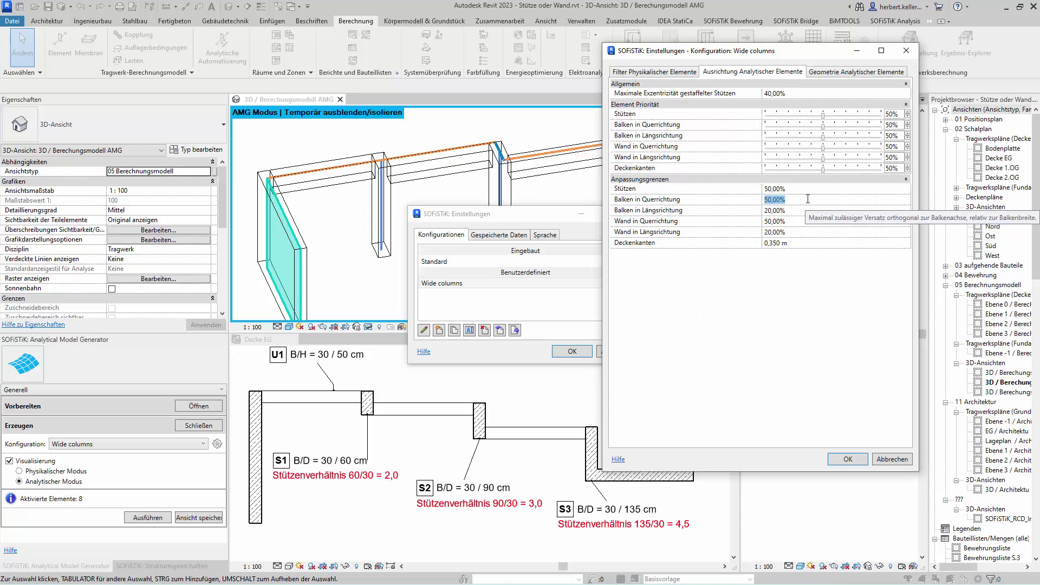
text(30)
key(Tab)
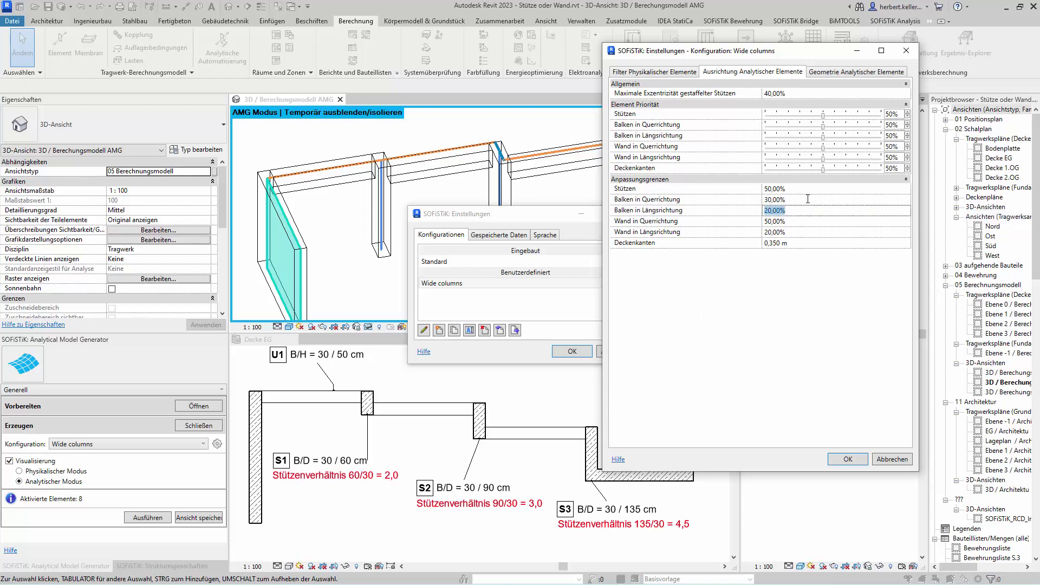
click(864, 72)
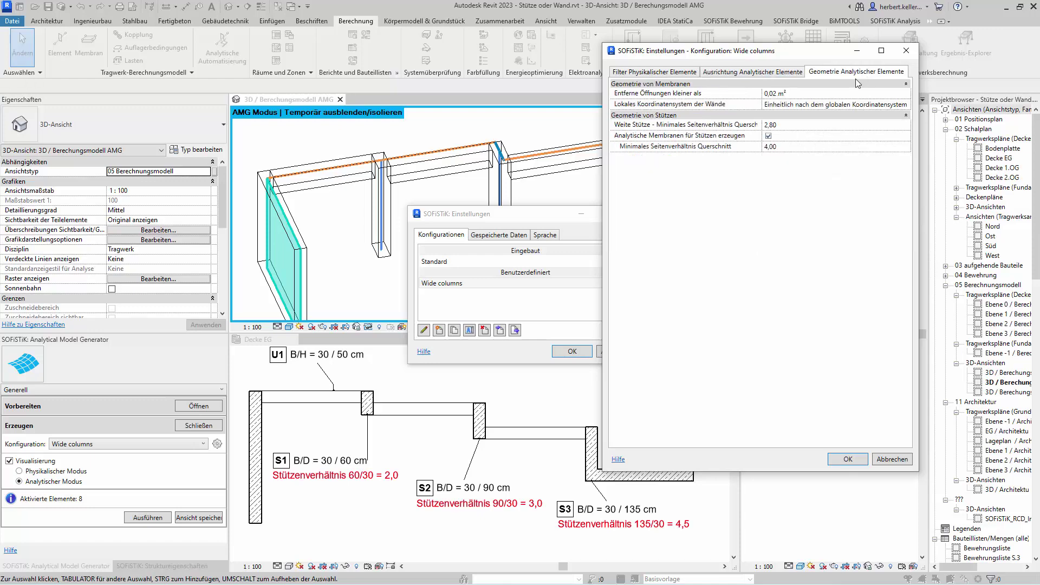
click(785, 125)
text(1)
text(,9)
click(794, 165)
click(851, 457)
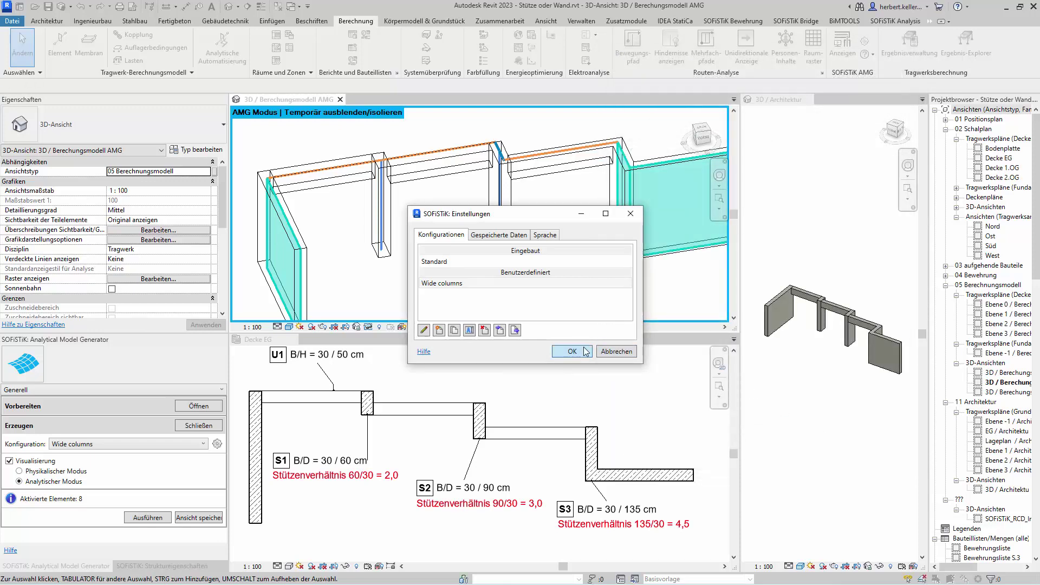
- Close the SOFiSTiK settings and activate the 3D / Architektur view in AMG mode
click(577, 351)
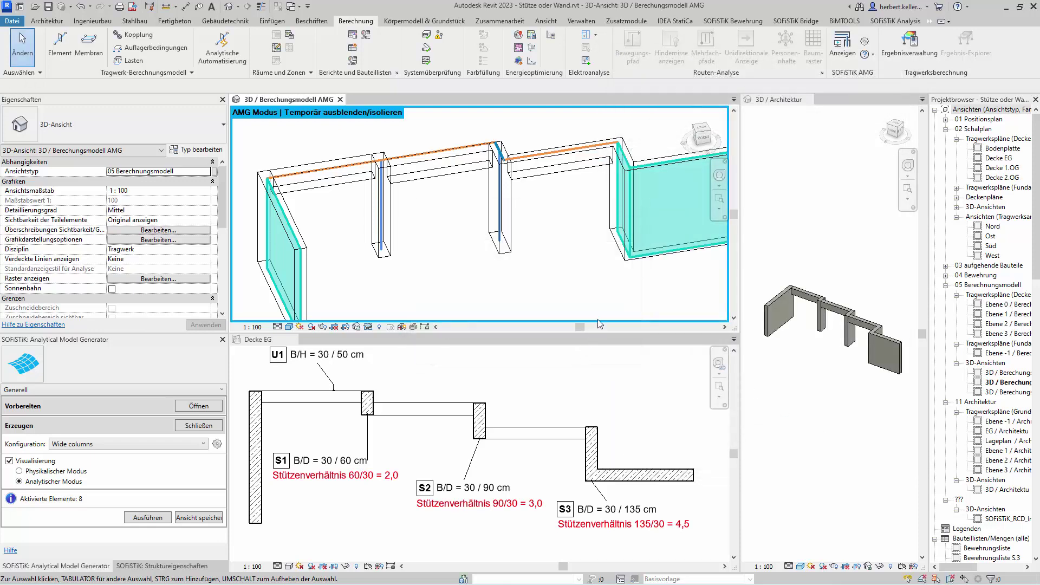
click(797, 380)
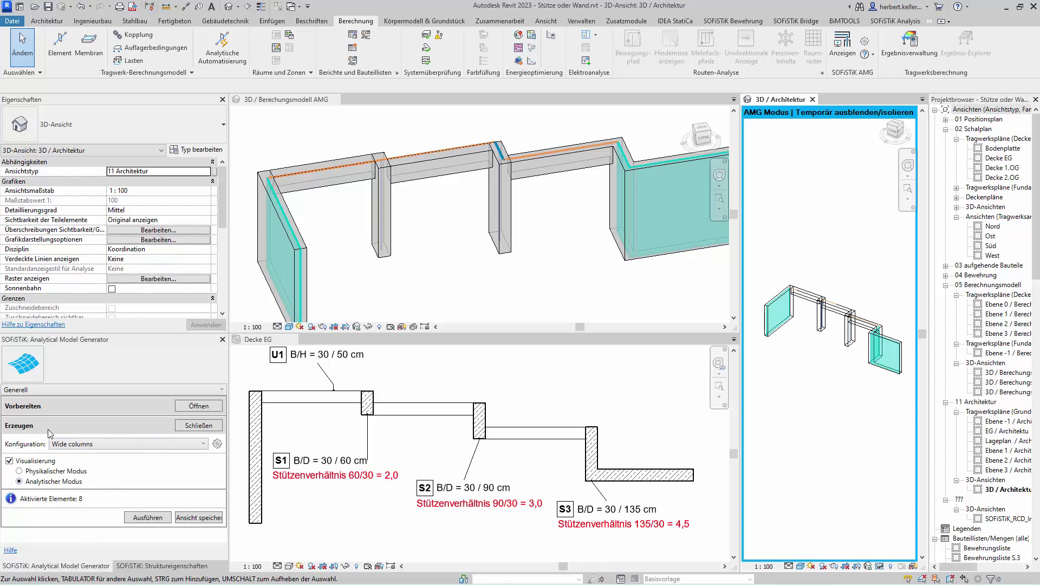
- Run AMG generation with Wide columns, deleting the couplings whose references were lost
click(148, 518)
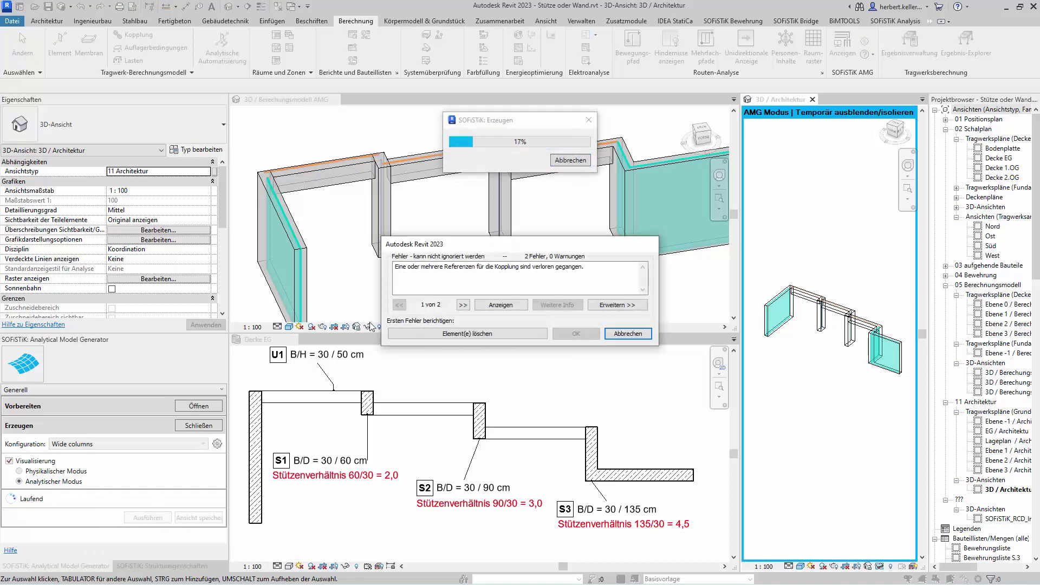
click(479, 334)
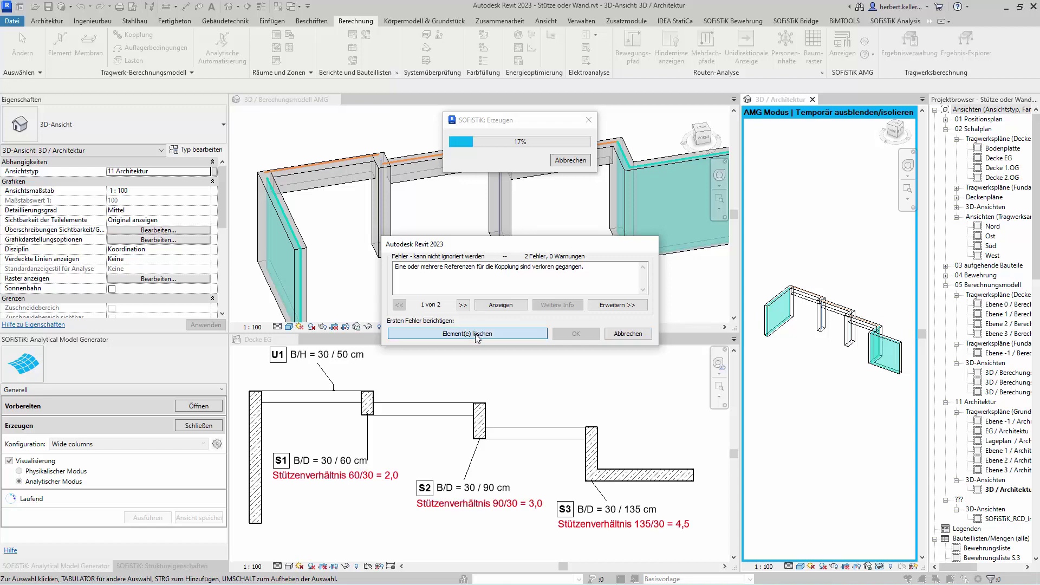